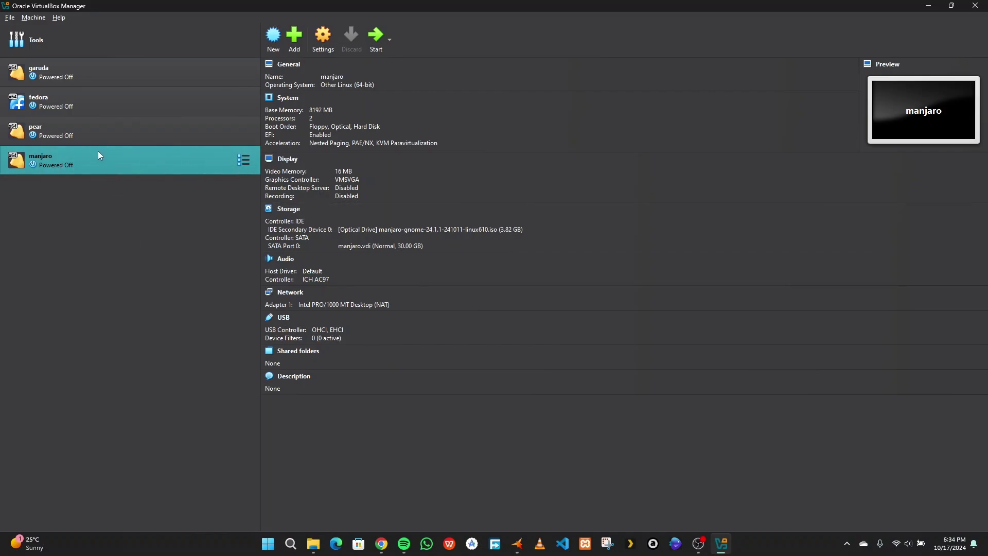
# Start the manjaro virtual machine, dismiss the keyboard capture notification, and boot it with open source drivers
pyautogui.click(376, 49)
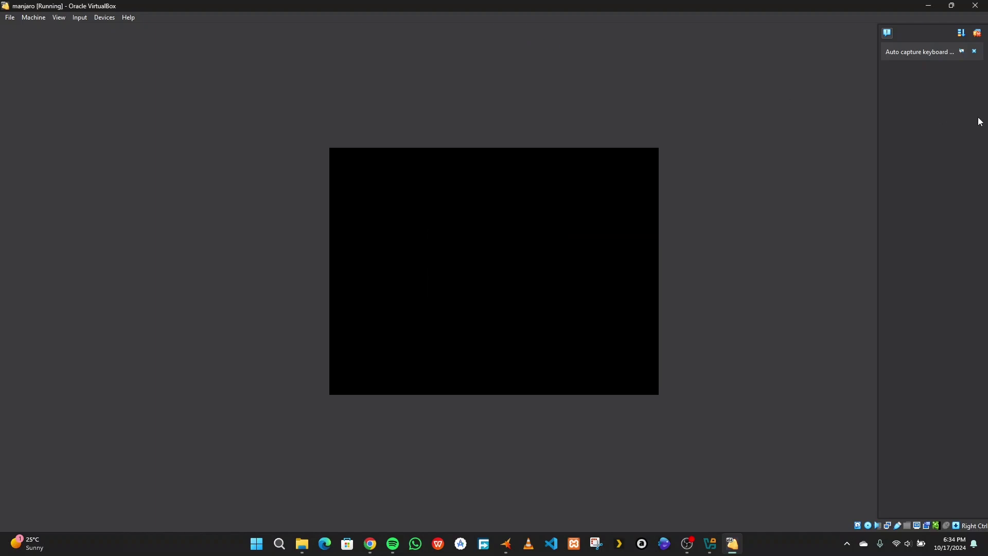
pyautogui.click(975, 52)
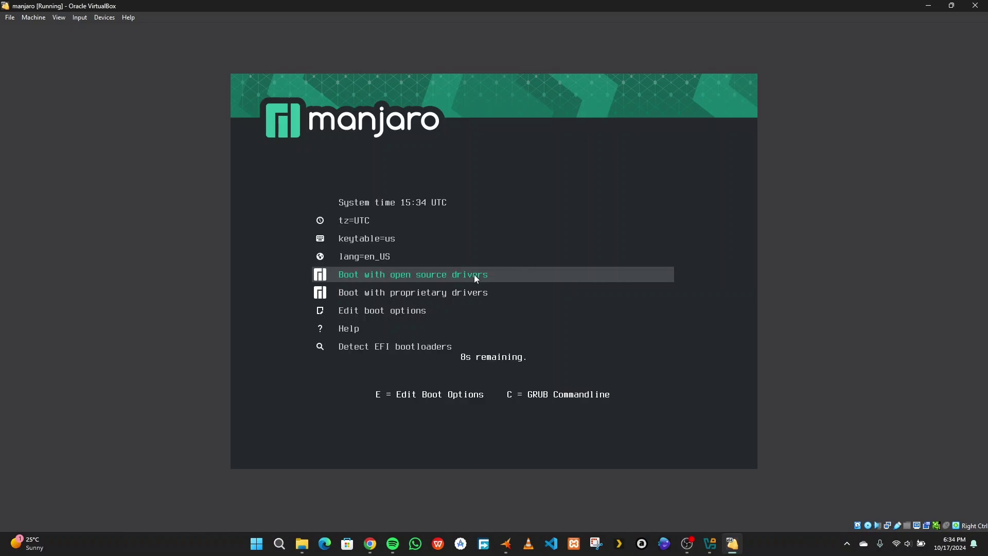
pyautogui.press('Return')
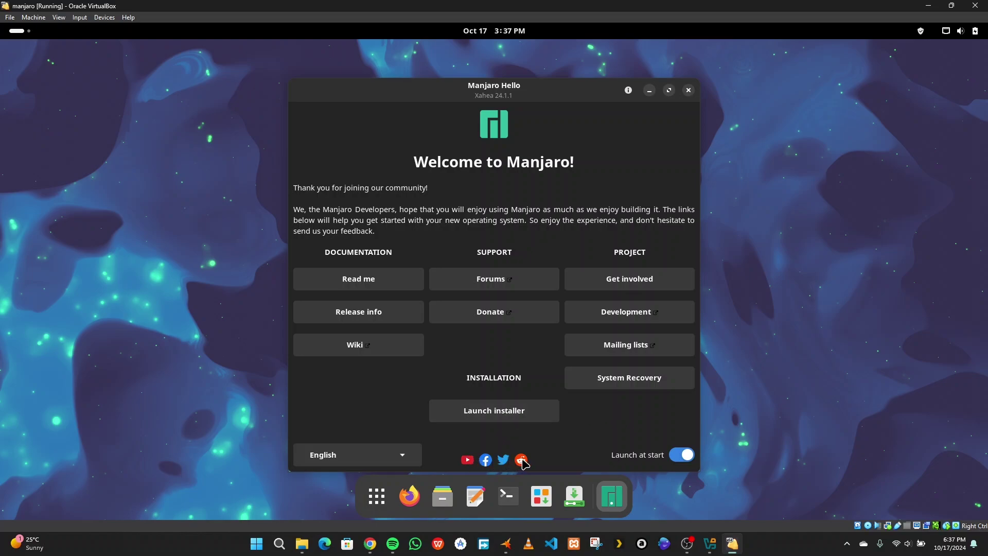
# Keep English as the Manjaro Hello language and launch the system installer
pyautogui.click(397, 462)
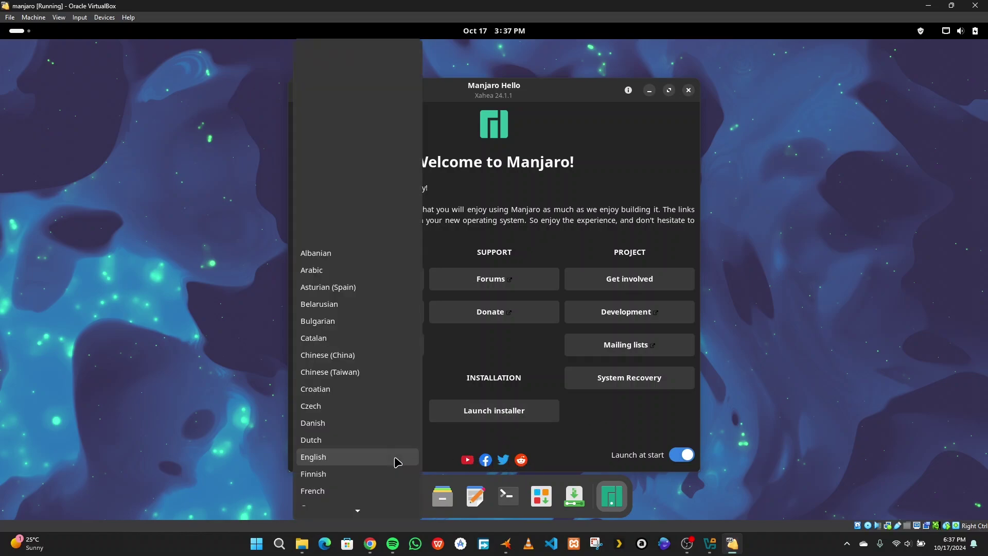
pyautogui.moveTo(369, 512)
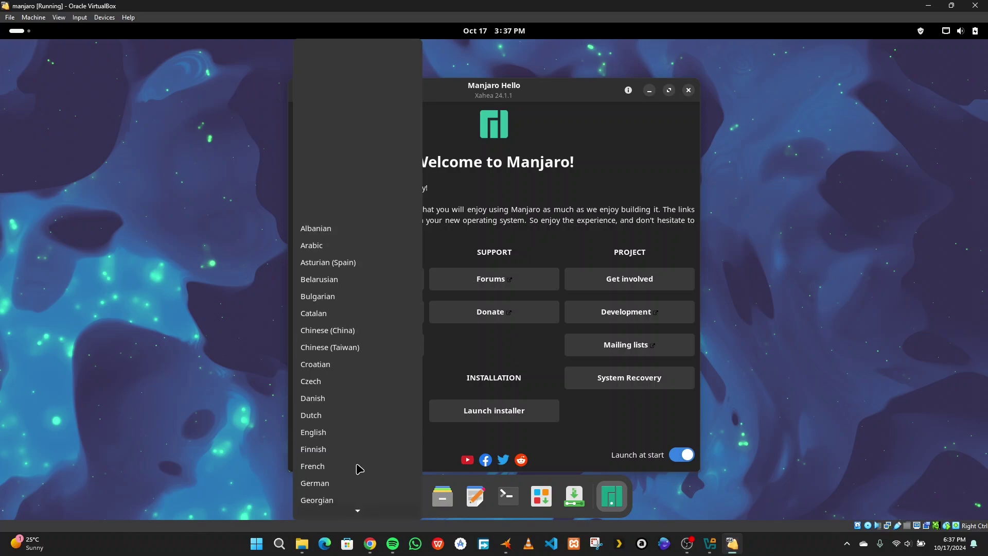
pyautogui.click(350, 426)
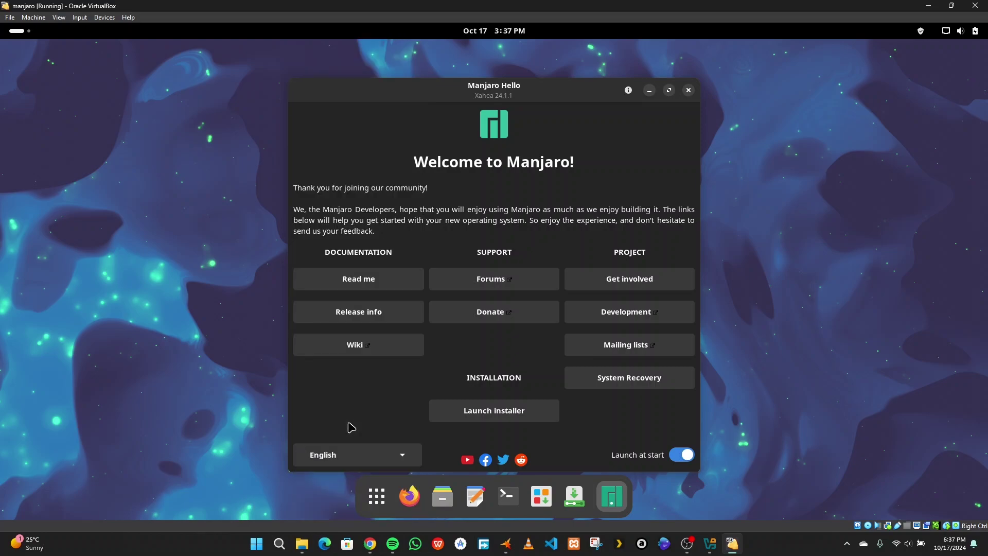
pyautogui.click(493, 413)
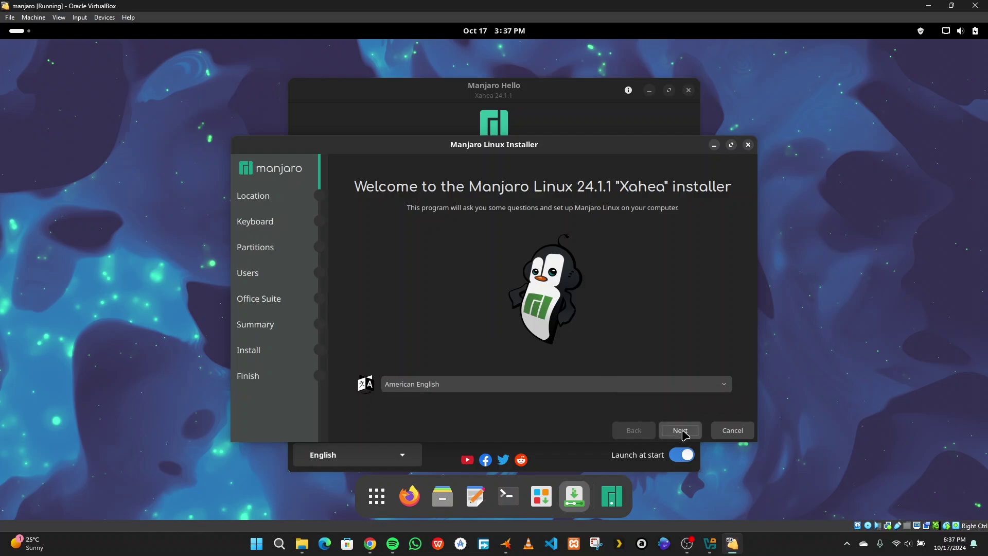
# Accept the installer settings: American English, Africa/Nairobi location, English (US) default keyboard, and Erase disk with No Swap and ext4
pyautogui.click(683, 433)
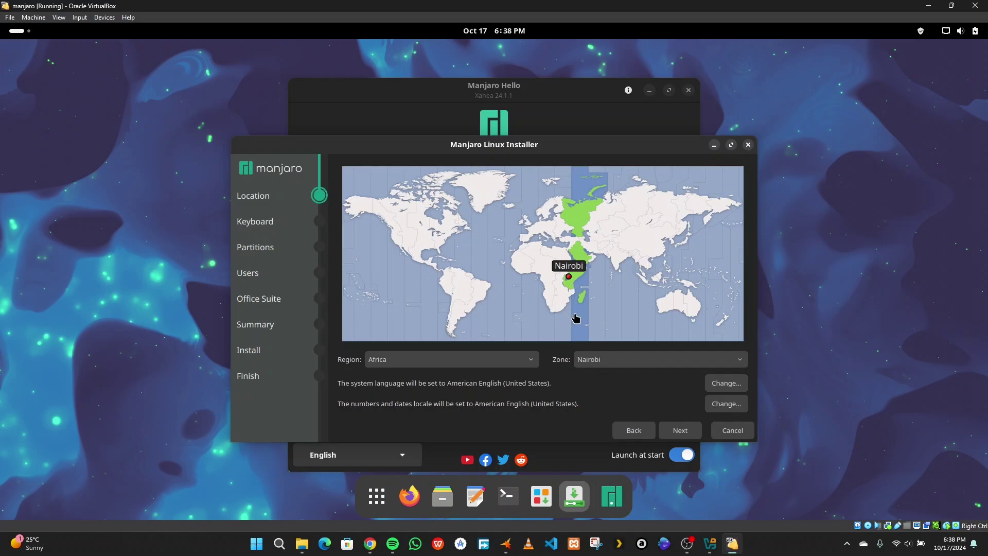
pyautogui.click(666, 430)
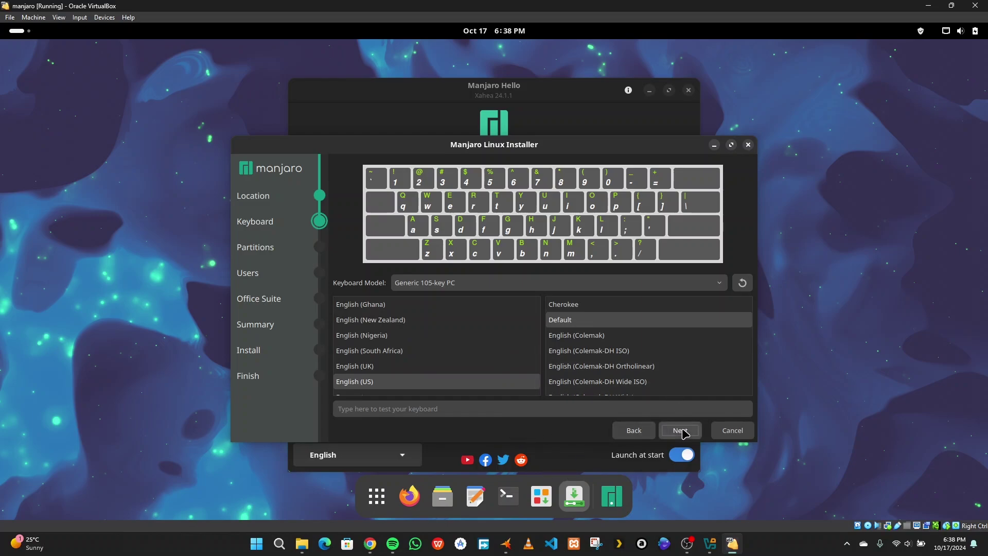
pyautogui.click(680, 431)
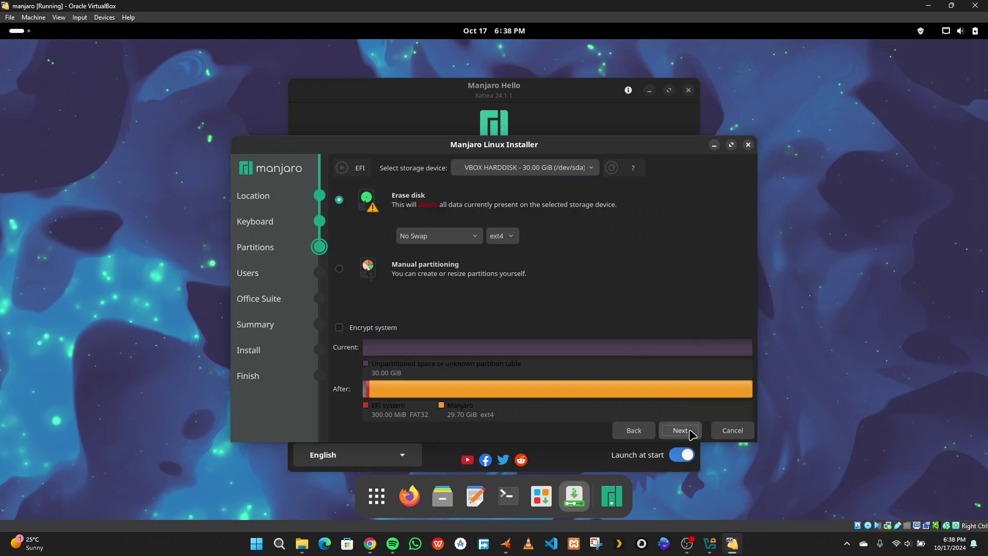
pyautogui.click(680, 430)
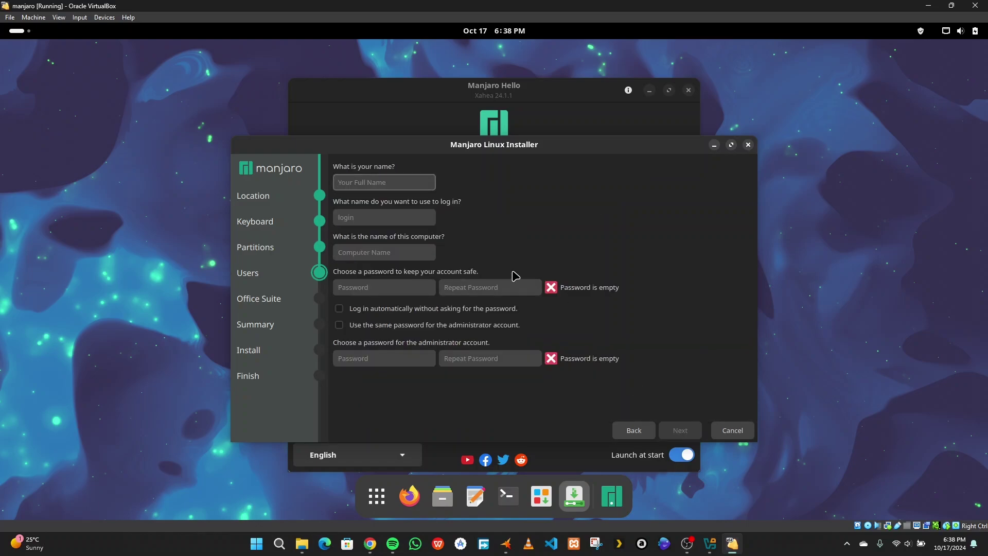
# Enter the user's name for the new account, and fill in and repeat the account password
pyautogui.write('piz')
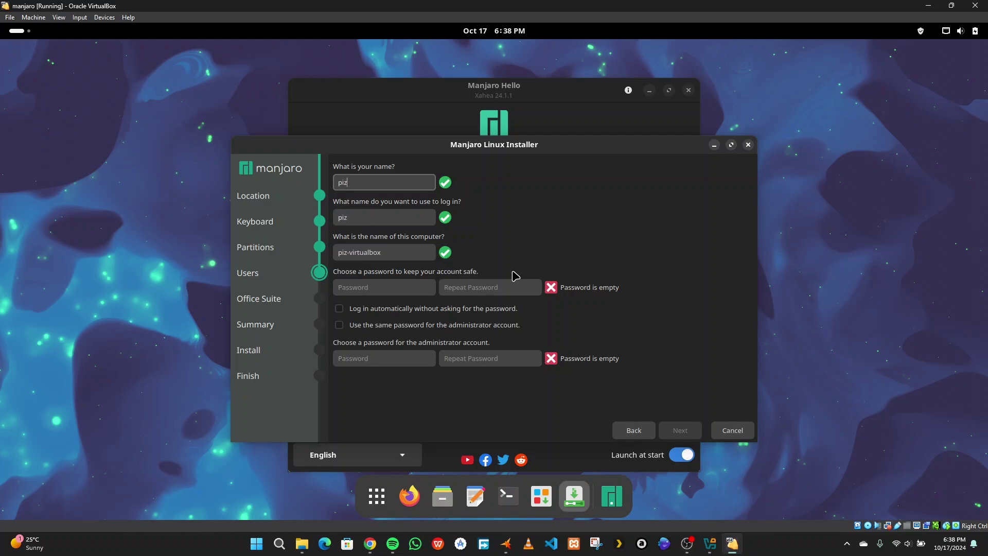
pyautogui.write('zaguy')
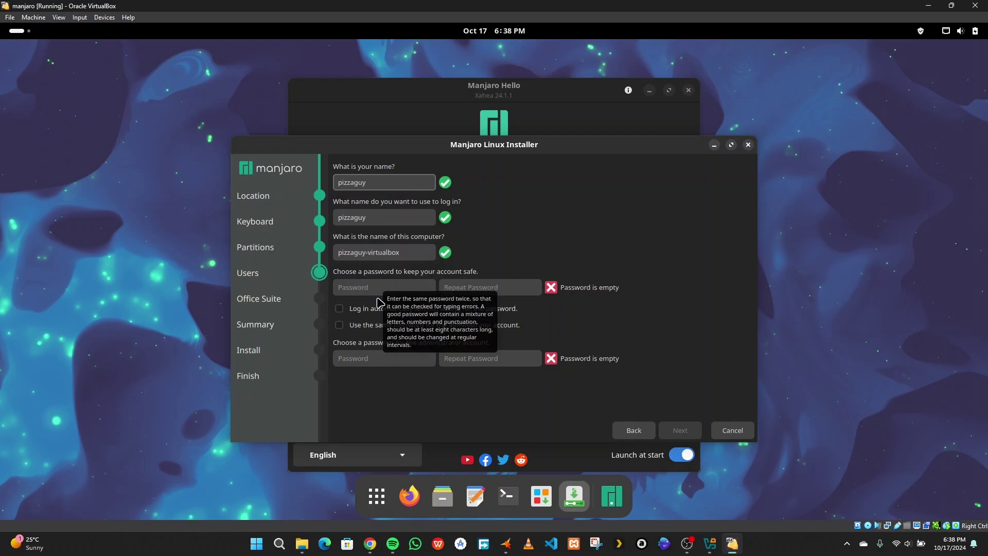
pyautogui.click(380, 287)
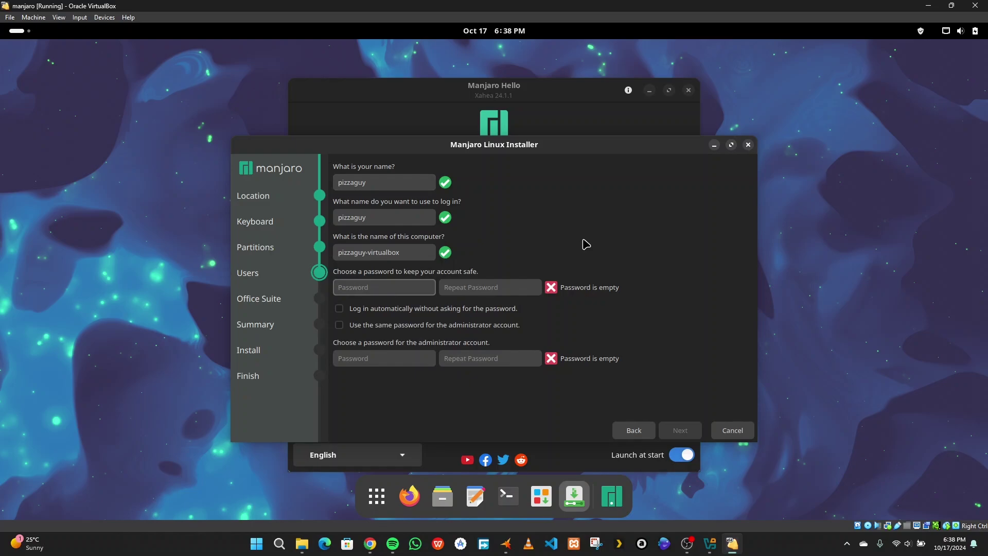
pyautogui.write('••')
pyautogui.press('Tab')
pyautogui.write('•')
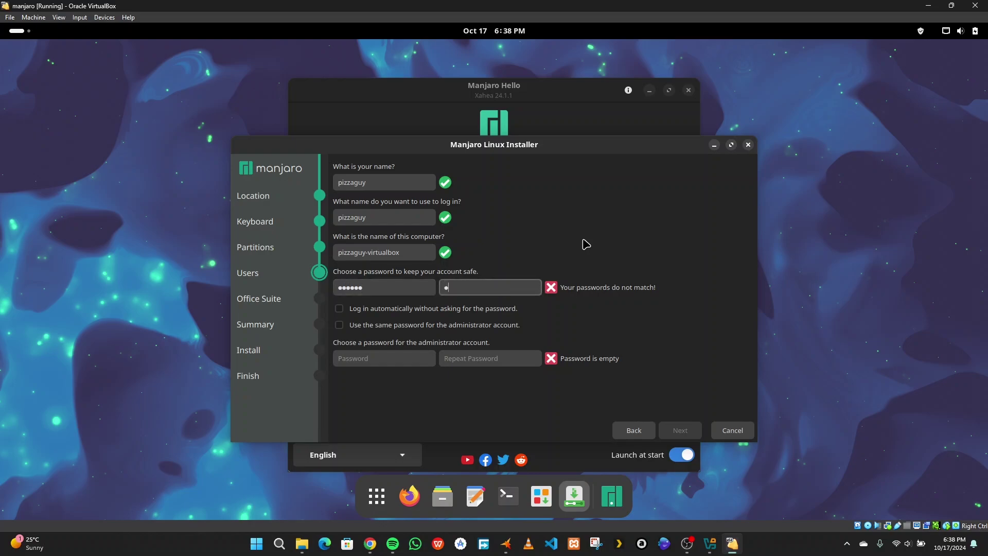
pyautogui.write('•••••')
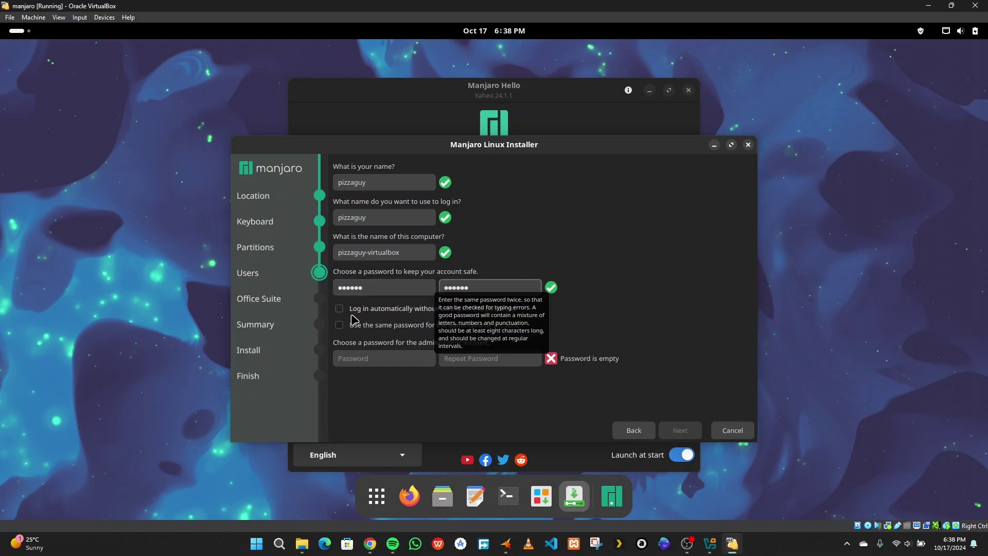
# Enable automatic login and reuse the account password for the administrator account, and continue to the office suite selection
pyautogui.click(339, 310)
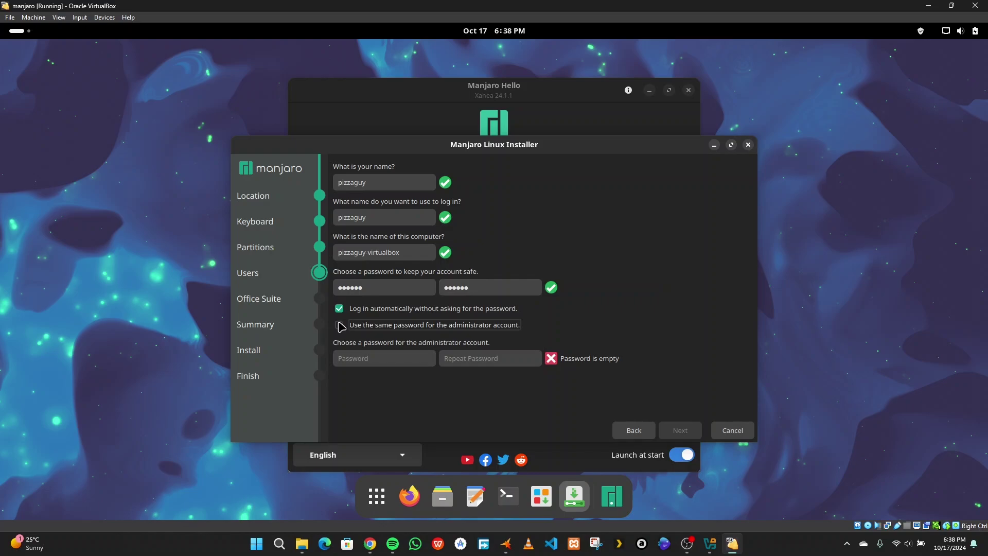
pyautogui.click(442, 326)
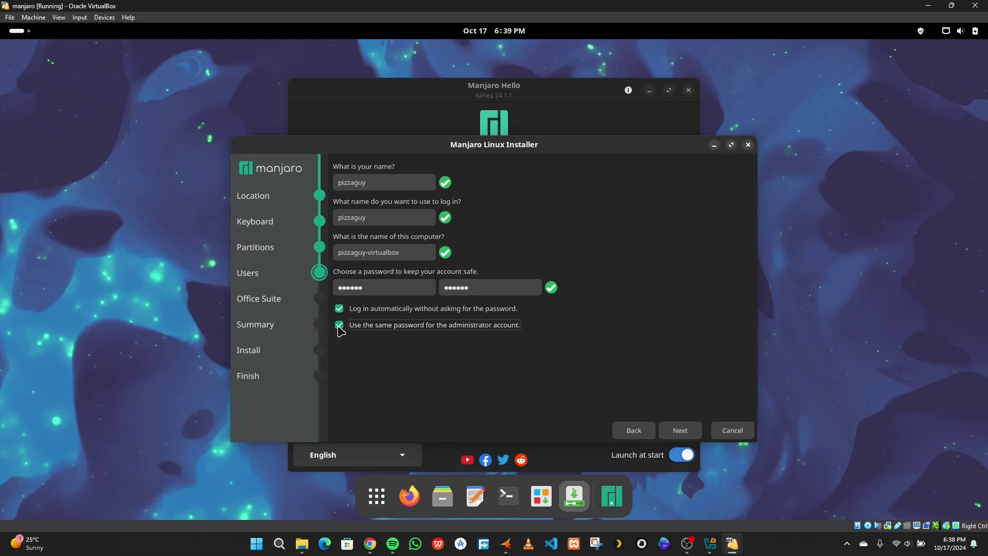
pyautogui.click(339, 325)
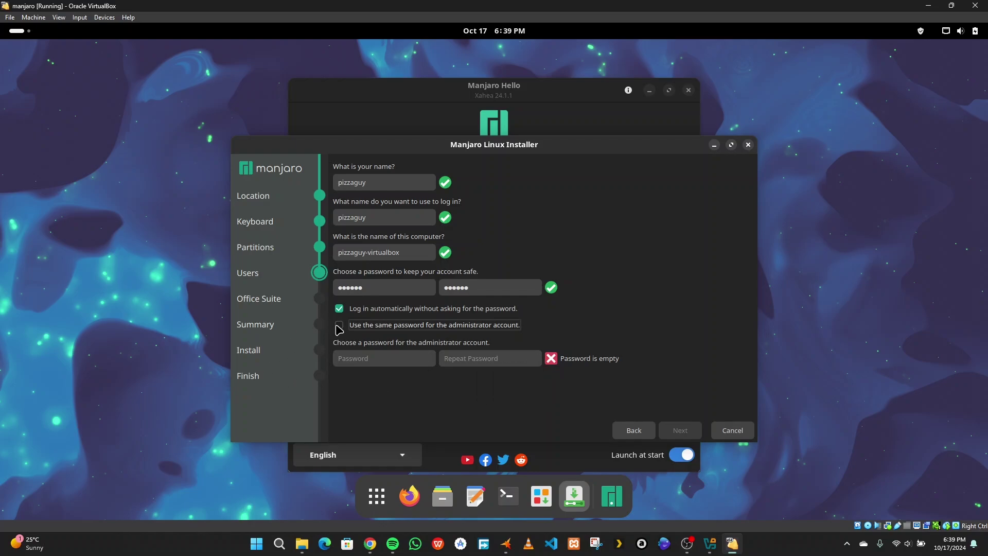
pyautogui.click(339, 326)
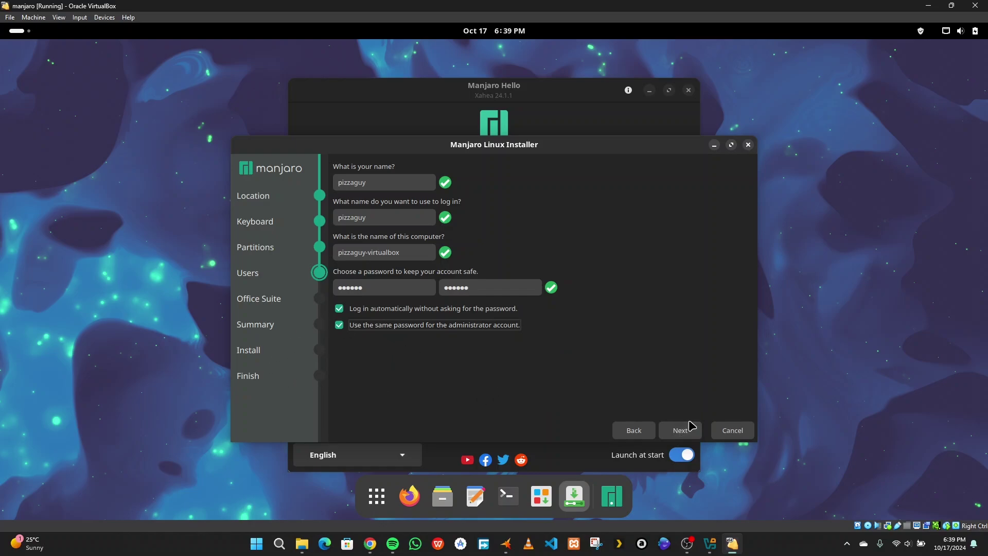
pyautogui.click(680, 430)
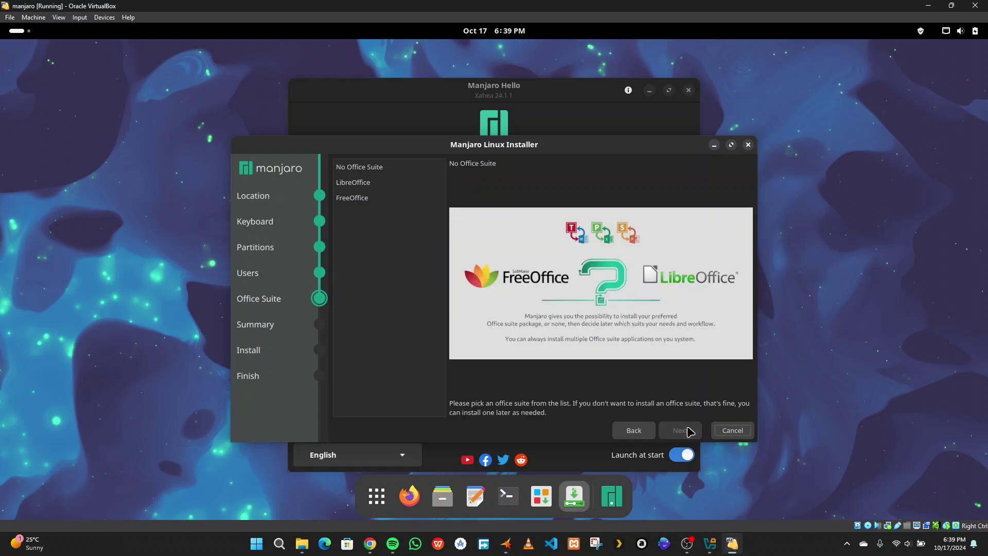
# Choose FreeOffice as the office suite and continue to the installation summary
pyautogui.click(355, 183)
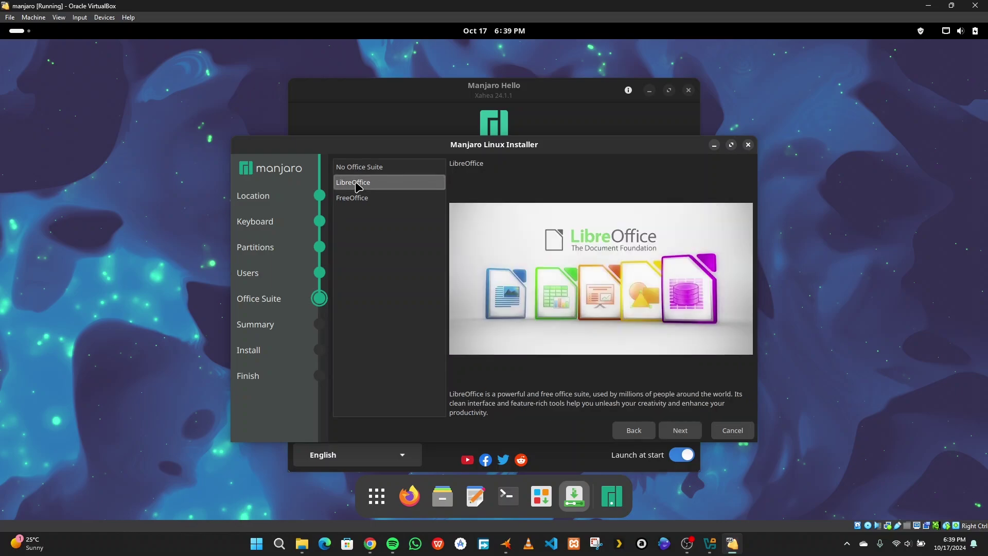
pyautogui.click(359, 198)
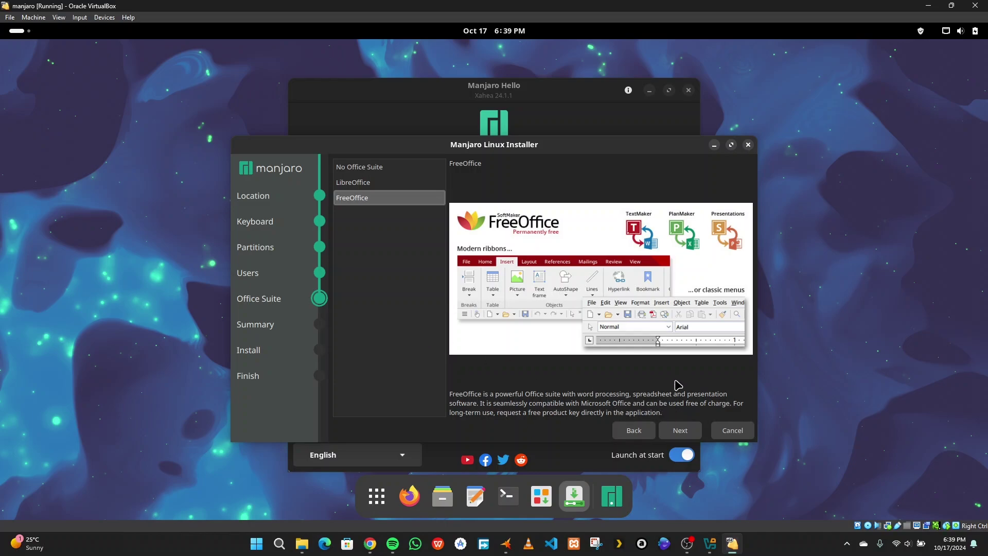
pyautogui.click(677, 432)
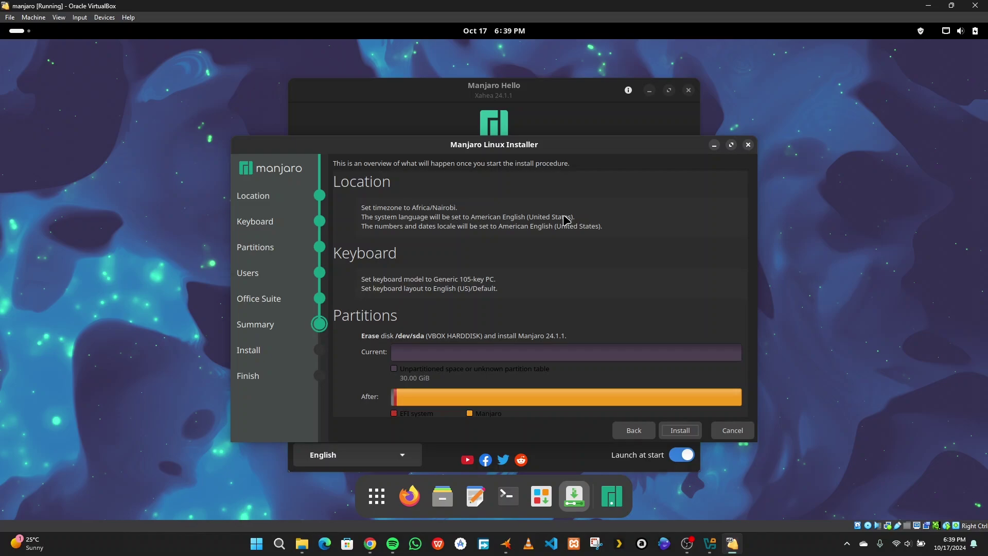
# Start the Manjaro installation, confirming the disk changes, and close the Manjaro Hello window behind the installer
pyautogui.click(682, 433)
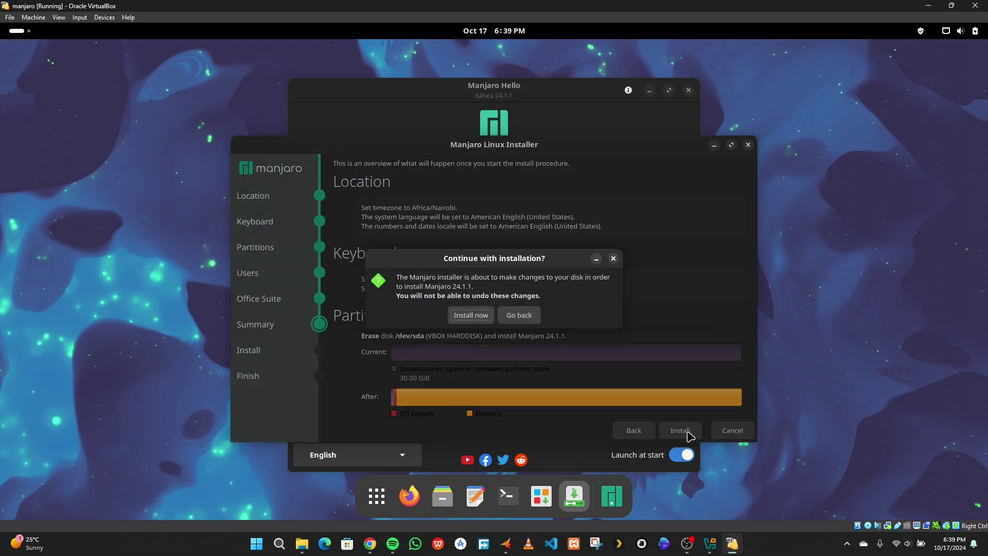
pyautogui.click(479, 317)
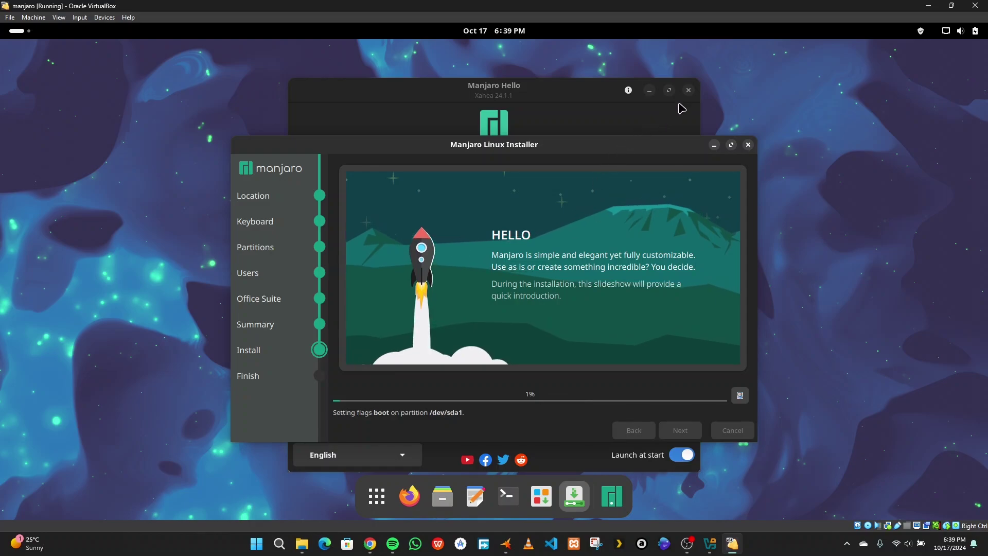
pyautogui.click(688, 90)
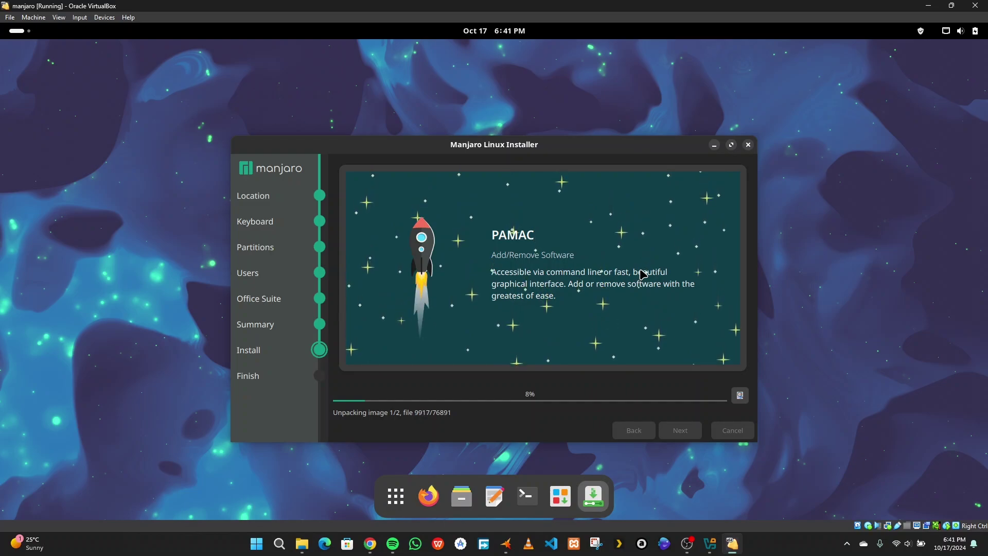
# Examine the preinstalled applications in the app overview, including every page of the Accessories folder and the Games folder
pyautogui.click(397, 506)
pyautogui.click(548, 415)
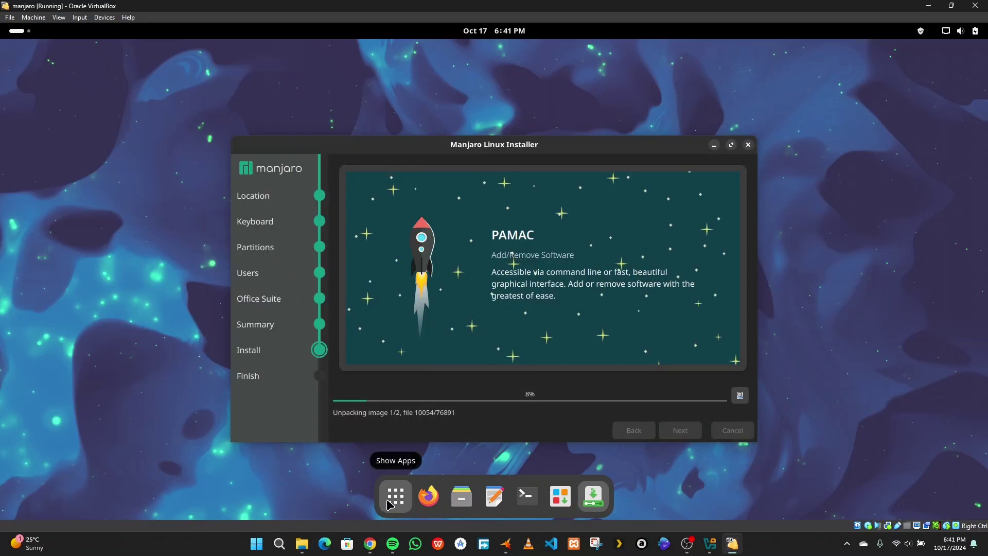
pyautogui.click(389, 502)
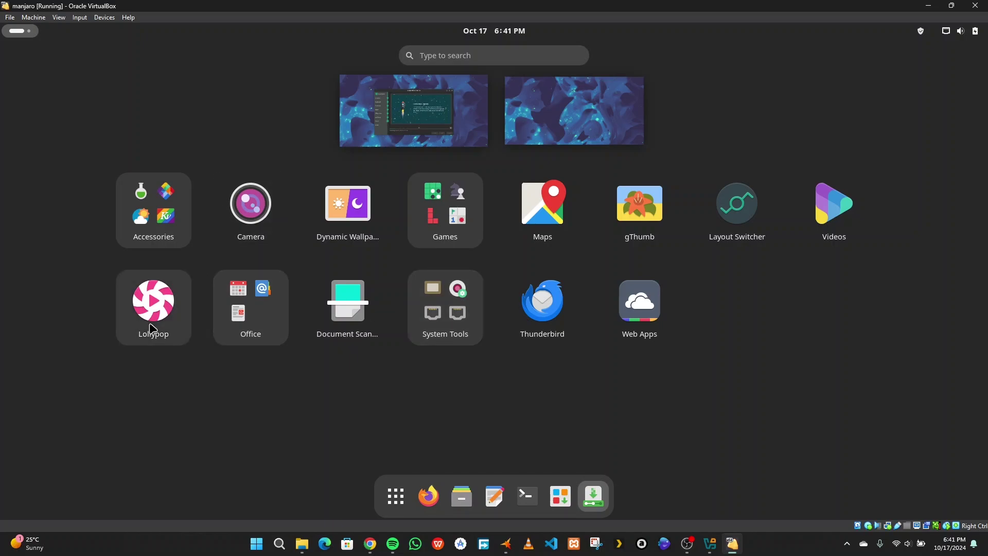
pyautogui.click(173, 229)
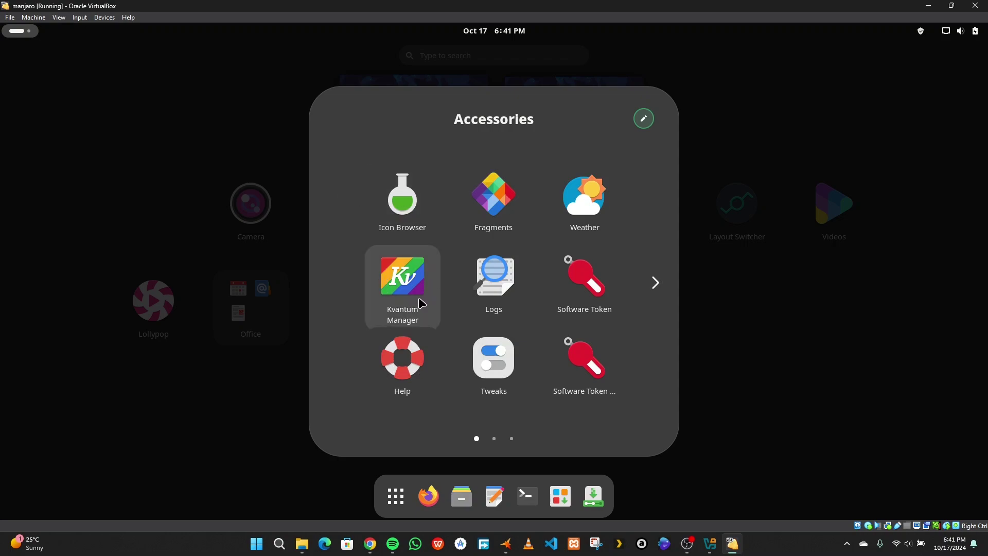
pyautogui.click(652, 287)
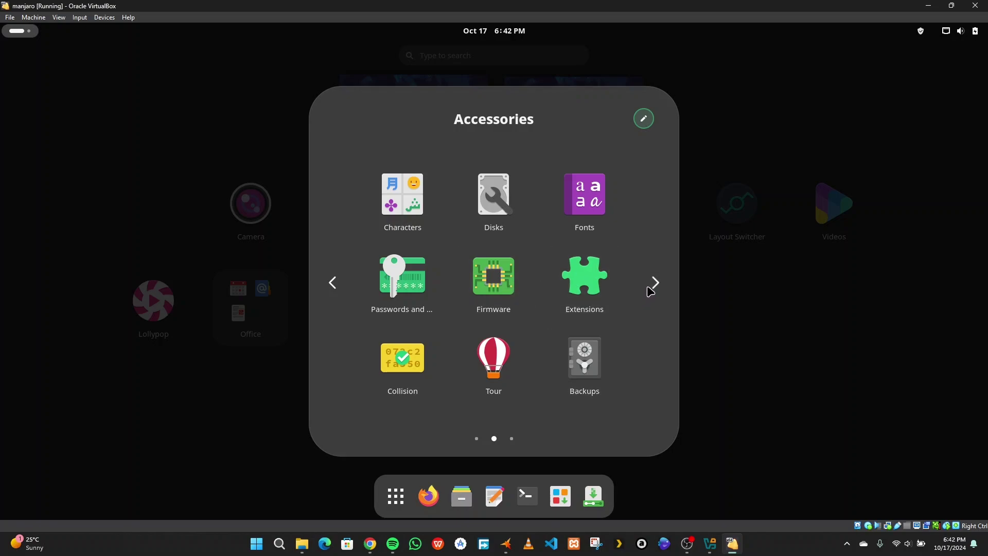
pyautogui.click(652, 283)
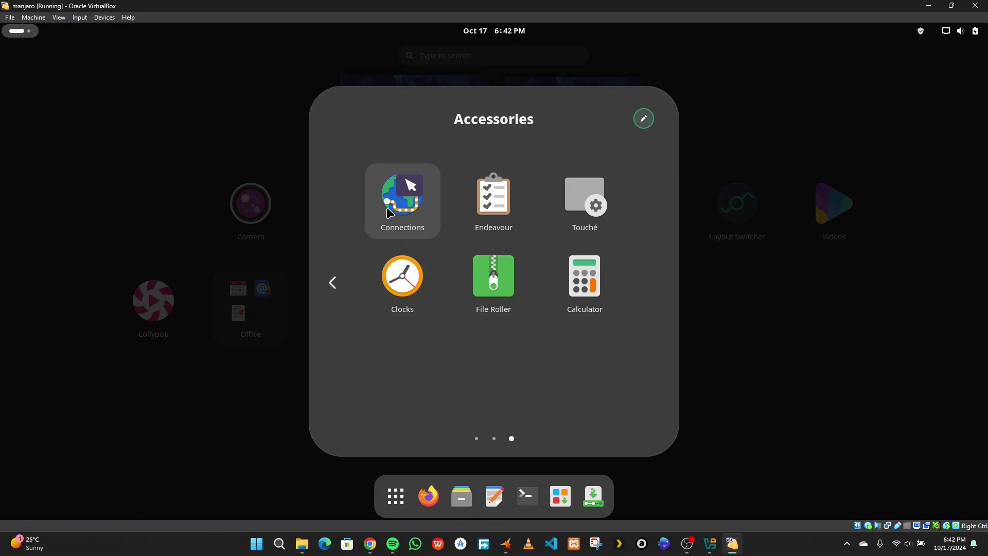
pyautogui.click(738, 333)
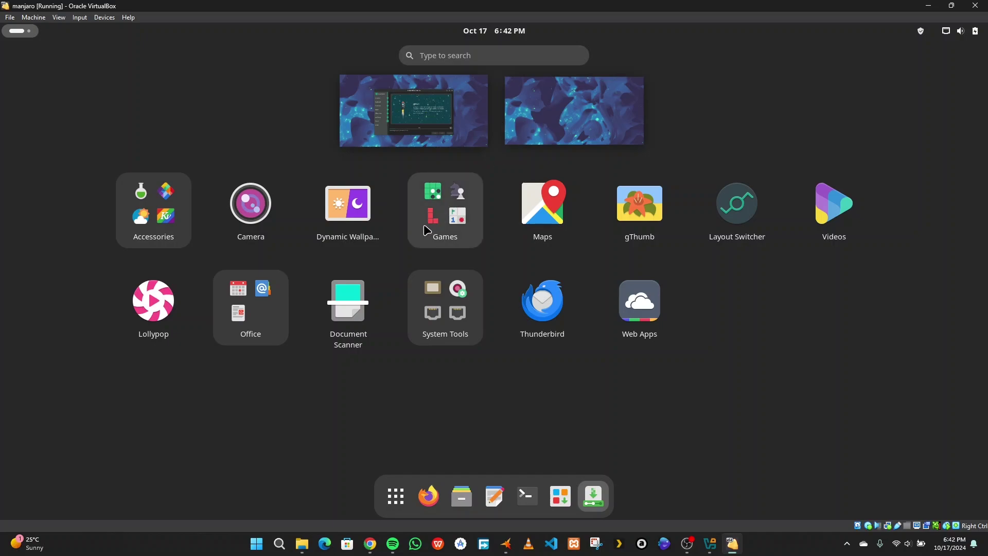
pyautogui.click(441, 213)
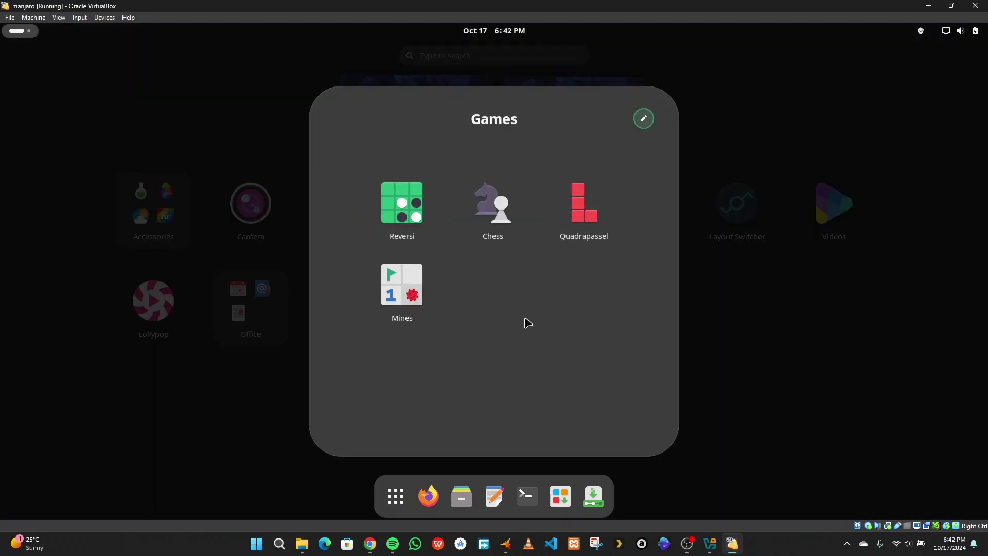
pyautogui.click(782, 372)
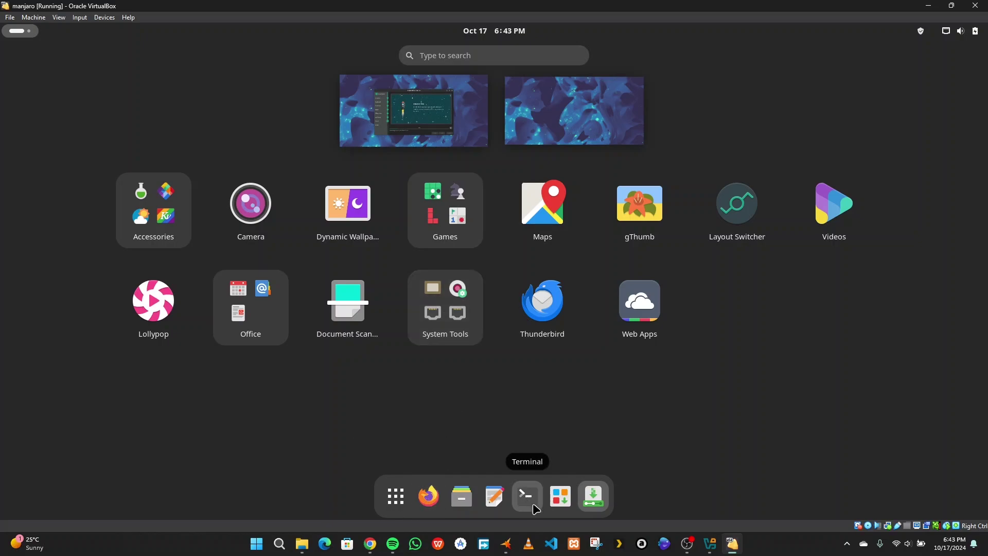
# Leave the app overview, open a terminal and start a root shell with sudo -s
pyautogui.press('super')
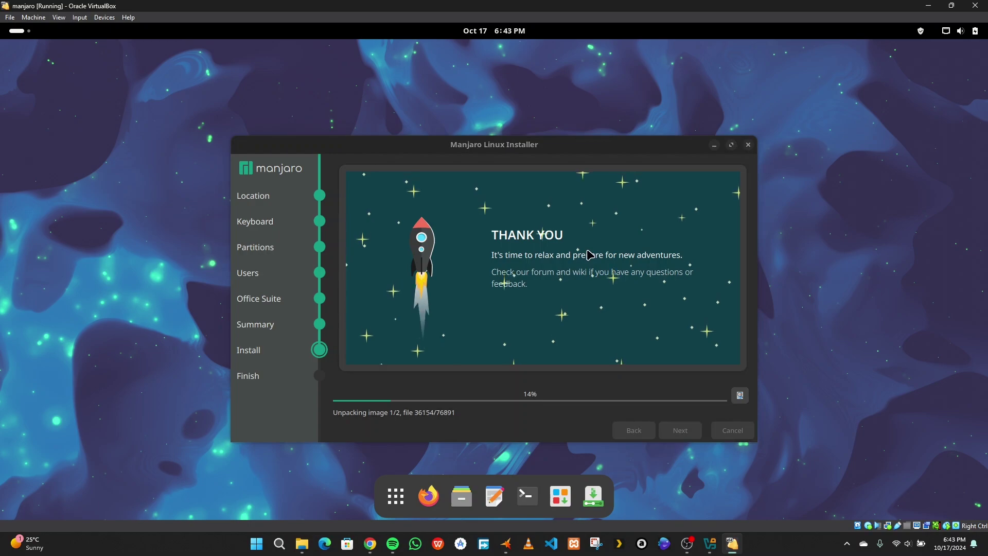
pyautogui.hotkey('ctrl', 'alt', 't')
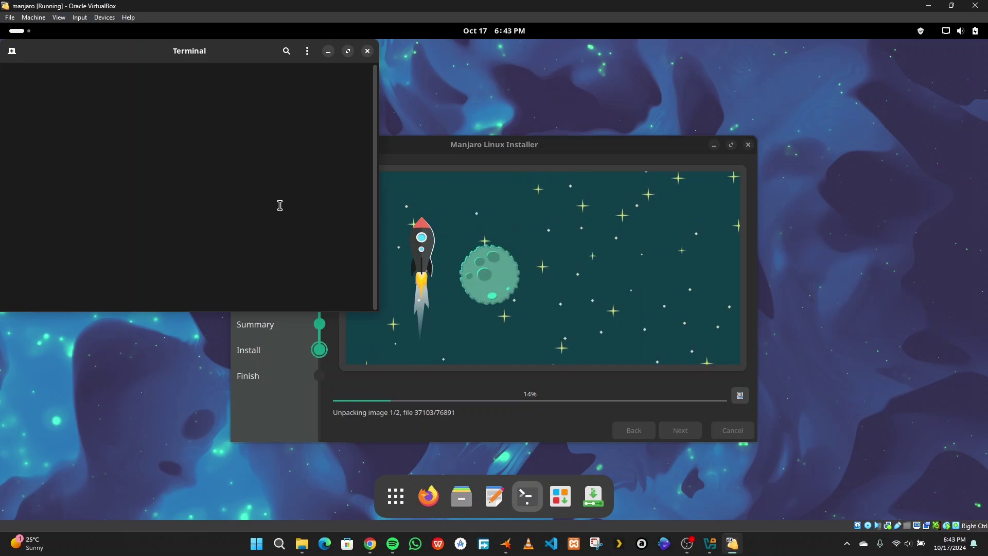
pyautogui.write('sud%')
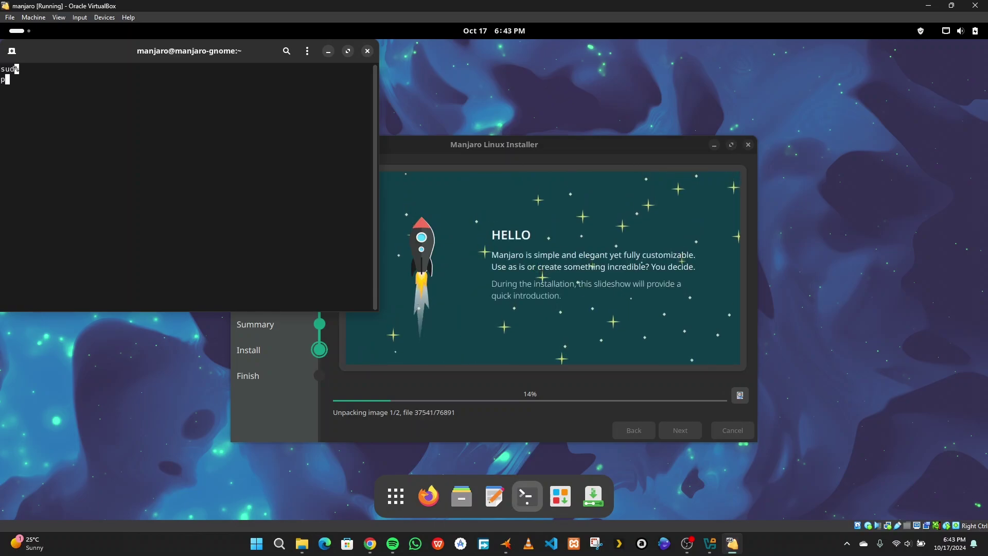
pyautogui.press('BackSpace')
pyautogui.press('BackSpace')
pyautogui.press('BackSpace')
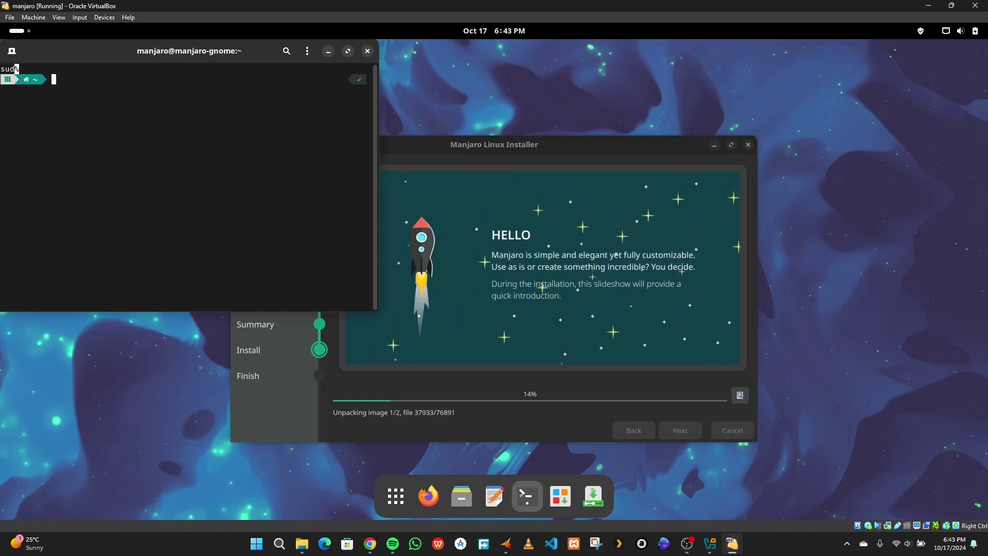
pyautogui.write('sudo')
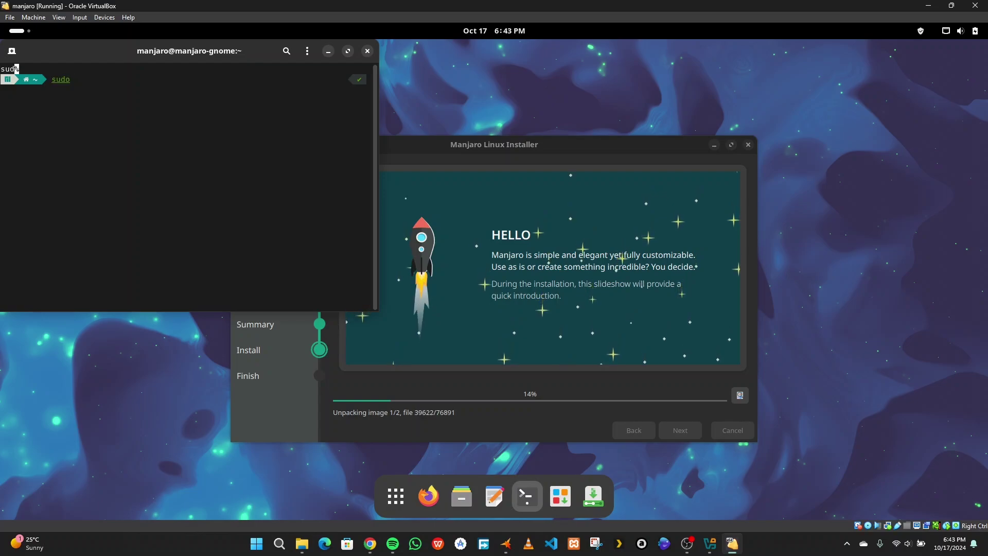
pyautogui.write(' -s')
pyautogui.press('Return')
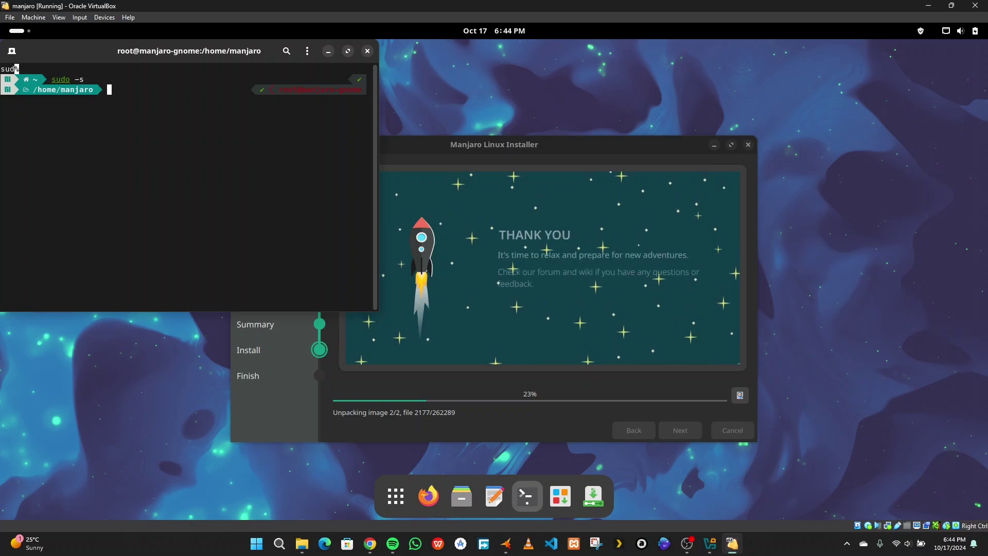
# Try to leave the root shell with the command sudo exit
pyautogui.write('sudp')
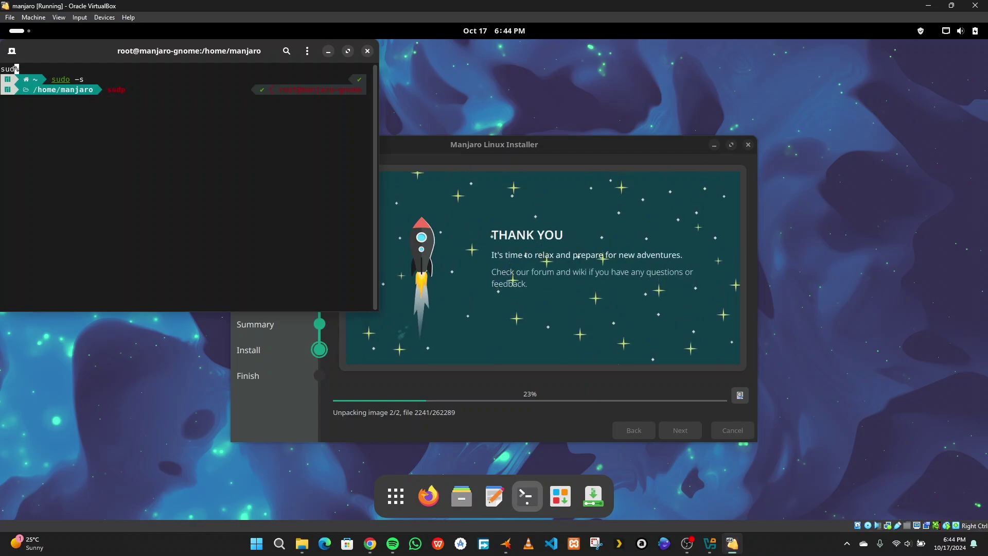
pyautogui.press('BackSpace')
pyautogui.write('o')
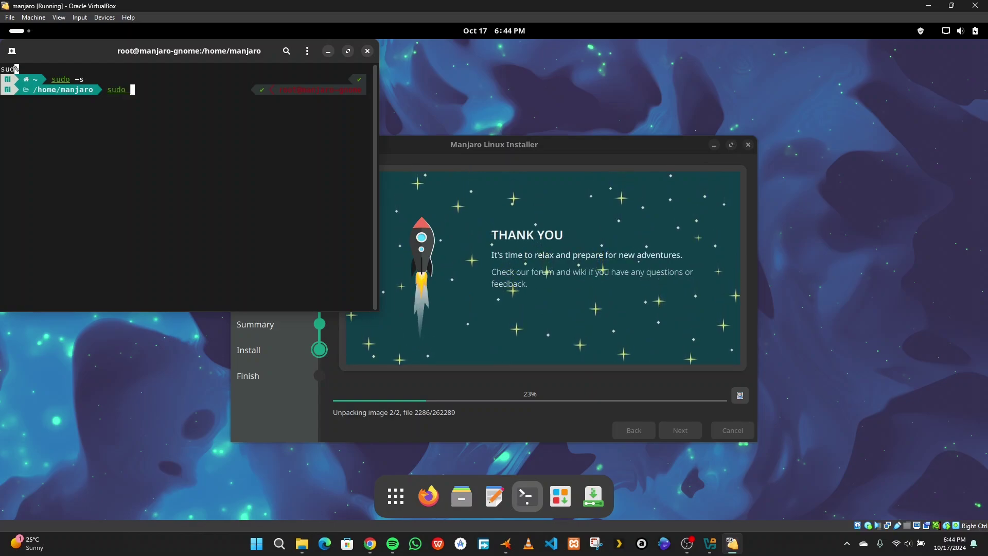
pyautogui.write(' exit')
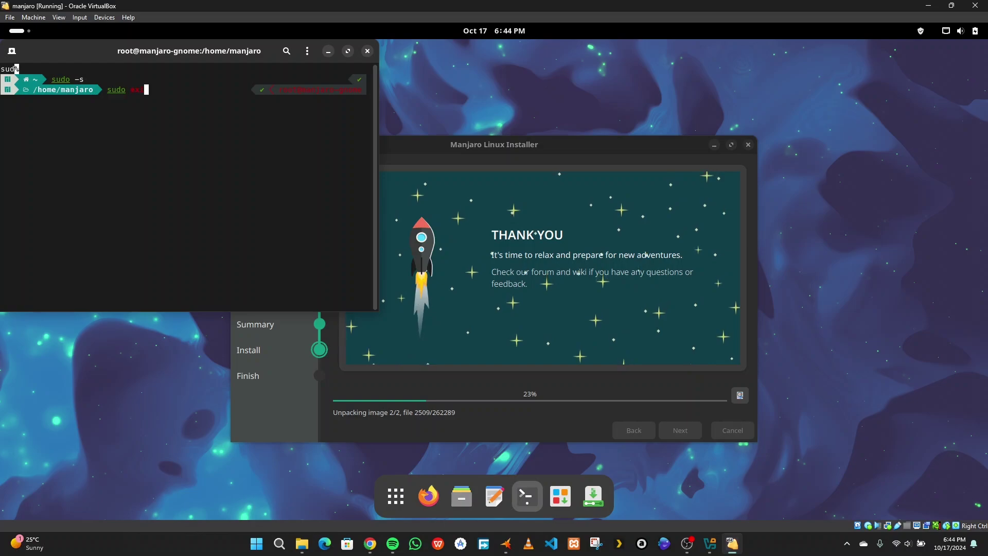
pyautogui.press('Return')
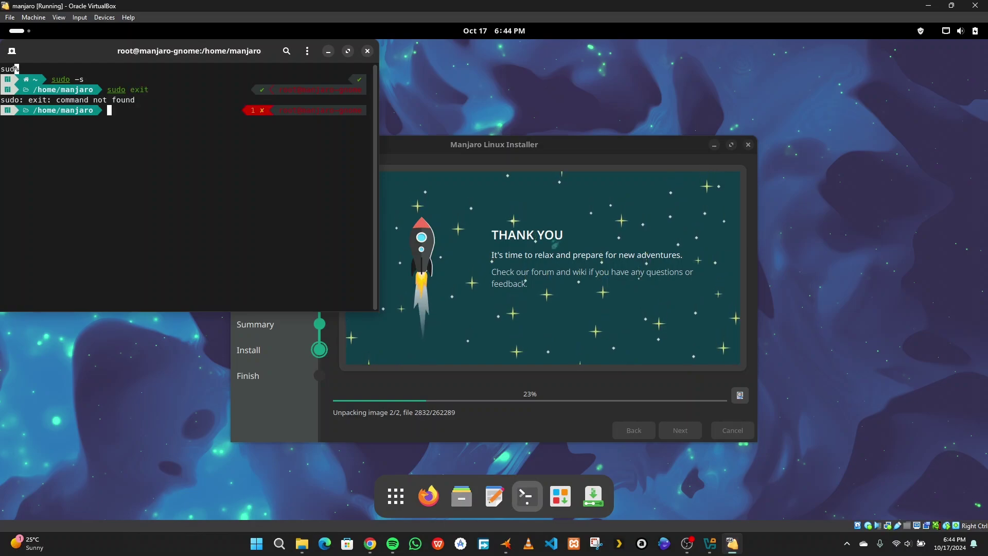
# Try to leave the root shell with exit(), enter wxit at the function prompt, and choose to edit the command instead of correcting it
pyautogui.write('exit')
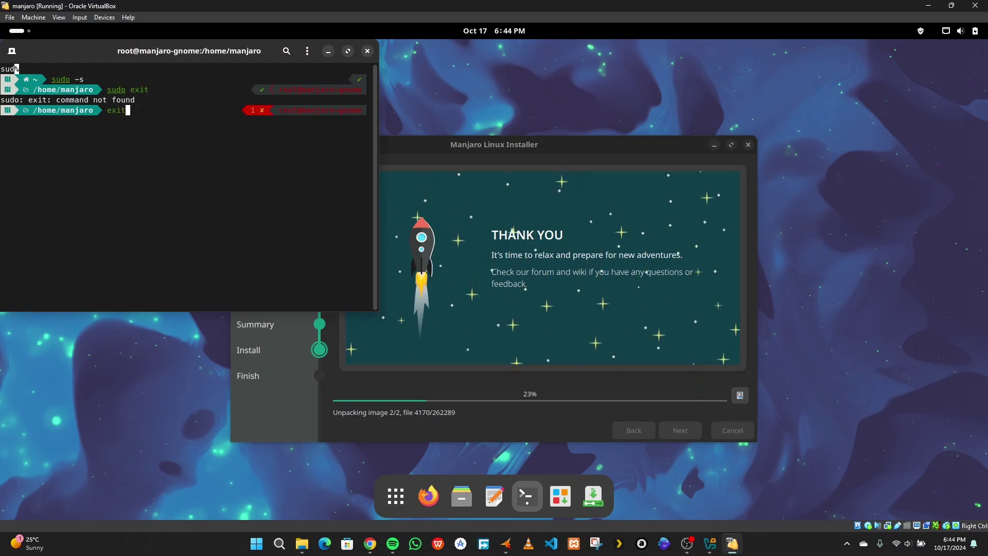
pyautogui.write('()')
pyautogui.press('Return')
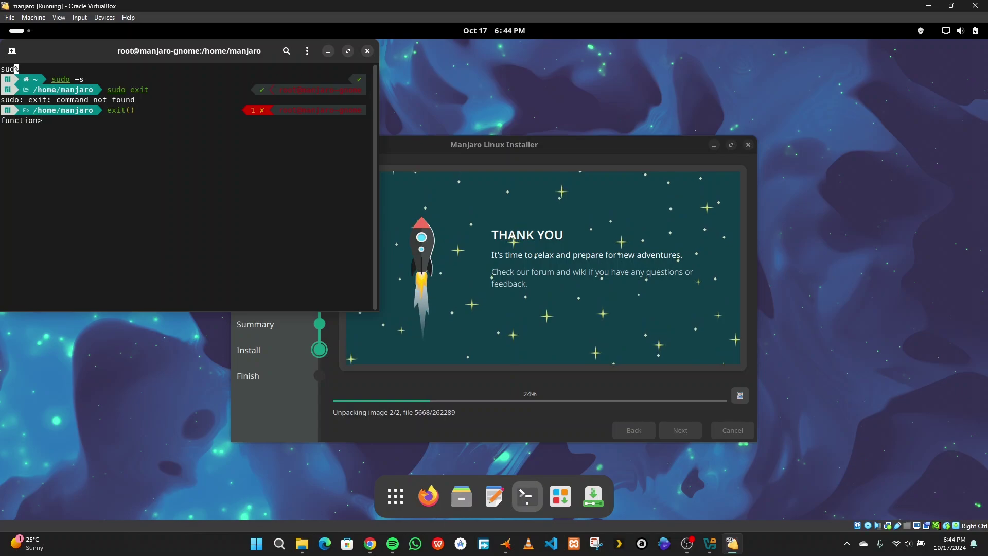
pyautogui.write('exit')
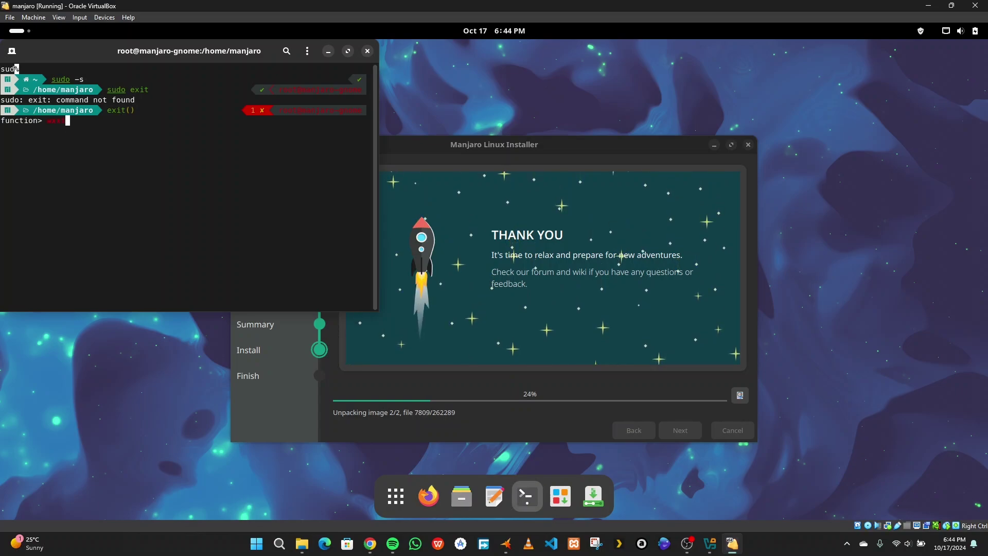
pyautogui.press('Return')
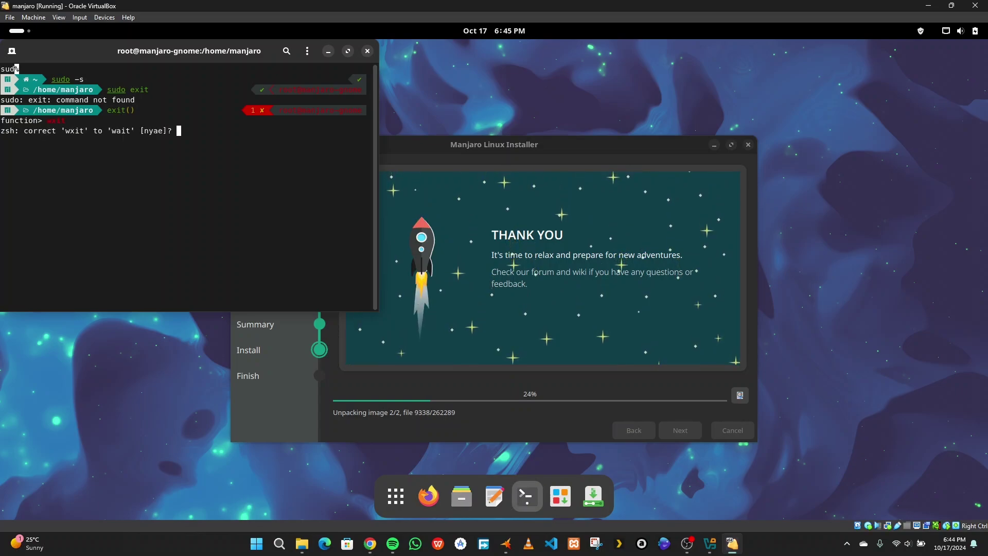
pyautogui.press('e')
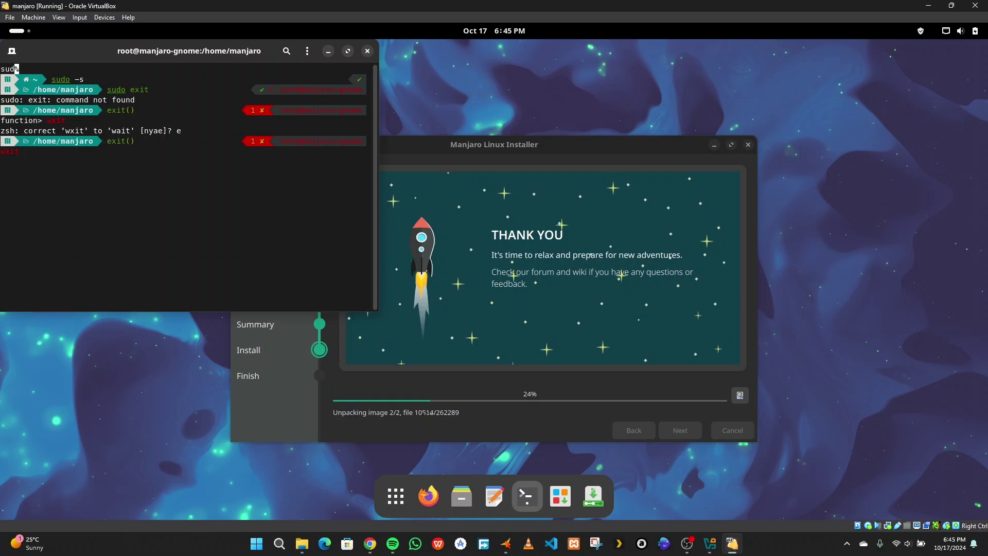
# Remove the mistyped second line from the command and run it as exit()exit
pyautogui.press('BackSpace')
pyautogui.press('BackSpace')
pyautogui.press('BackSpace')
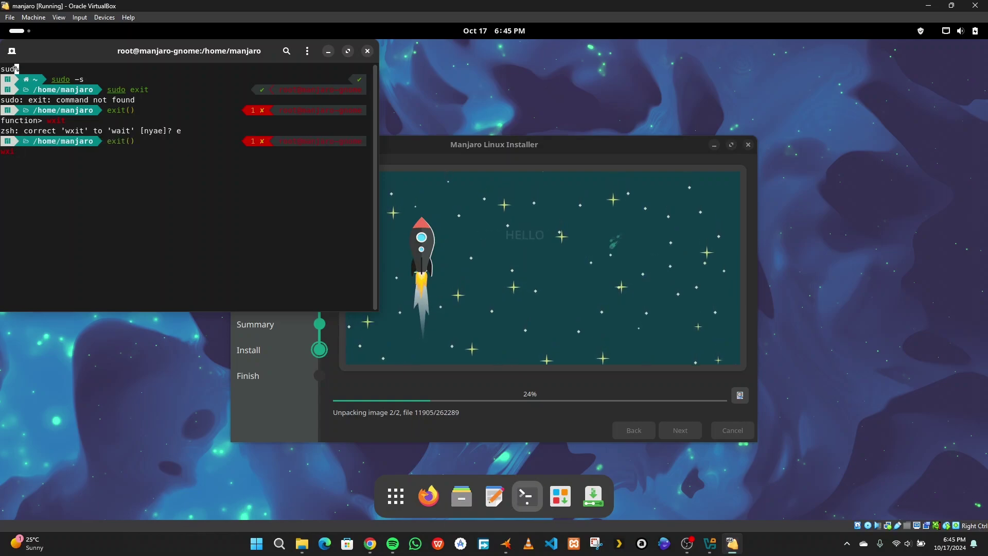
pyautogui.press('BackSpace')
pyautogui.press('BackSpace')
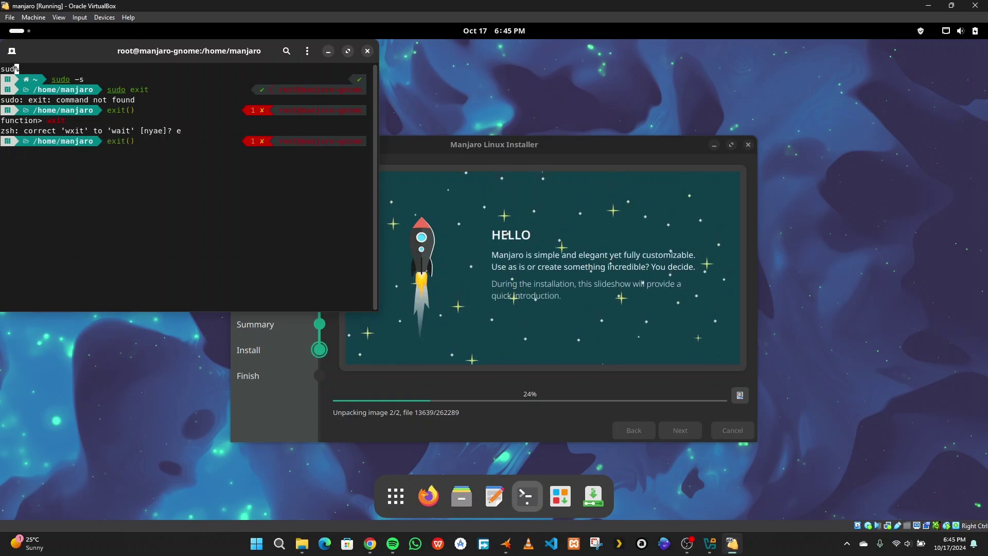
pyautogui.write('exit')
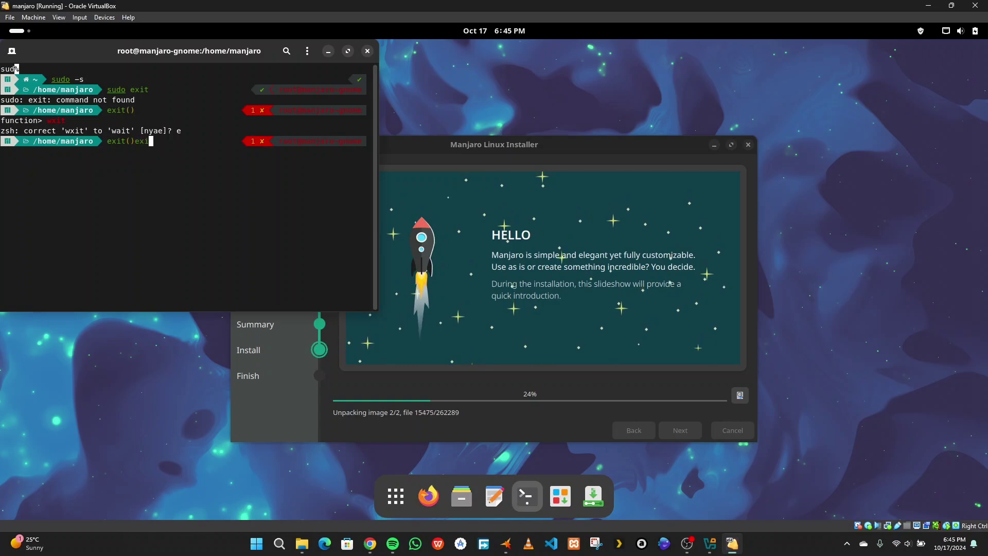
pyautogui.press('Return')
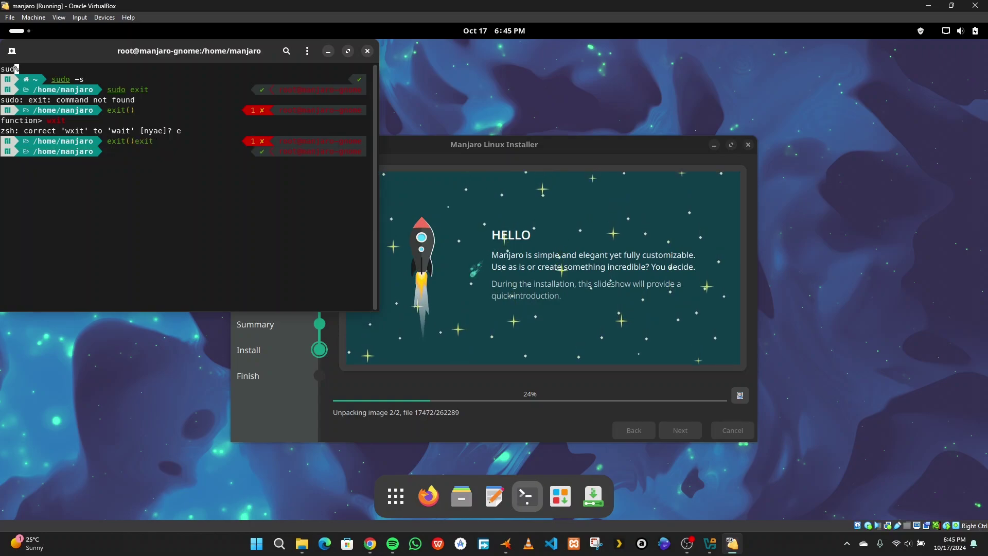
# Recall the previous command, shorten it to exit, and try to leave the root shell with it
pyautogui.press('Up')
pyautogui.press('Right')
pyautogui.press('Right')
pyautogui.press('Right')
pyautogui.press('Right')
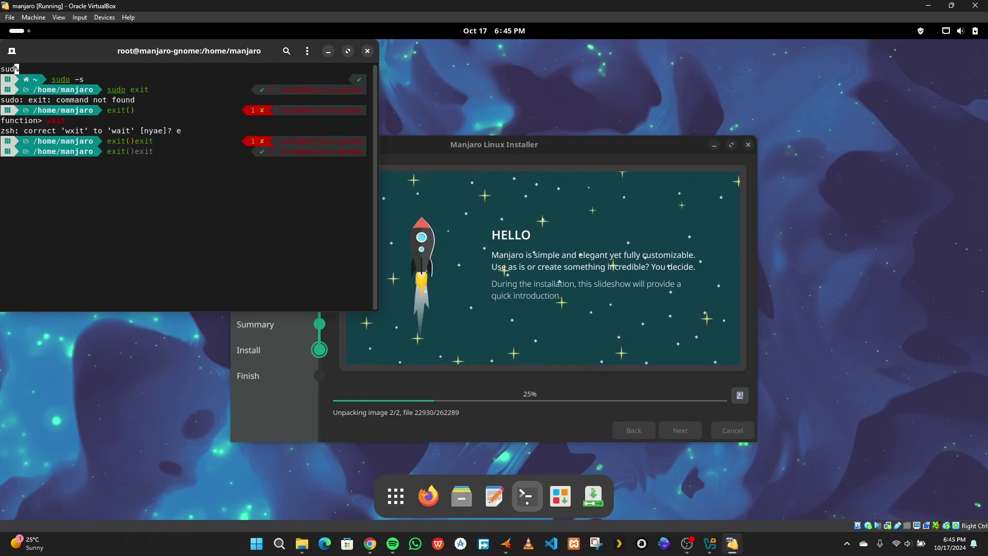
pyautogui.press('Delete')
pyautogui.press('Delete')
pyautogui.press('Delete')
pyautogui.press('Delete')
pyautogui.press('Delete')
pyautogui.press('Delete')
pyautogui.press('Return')
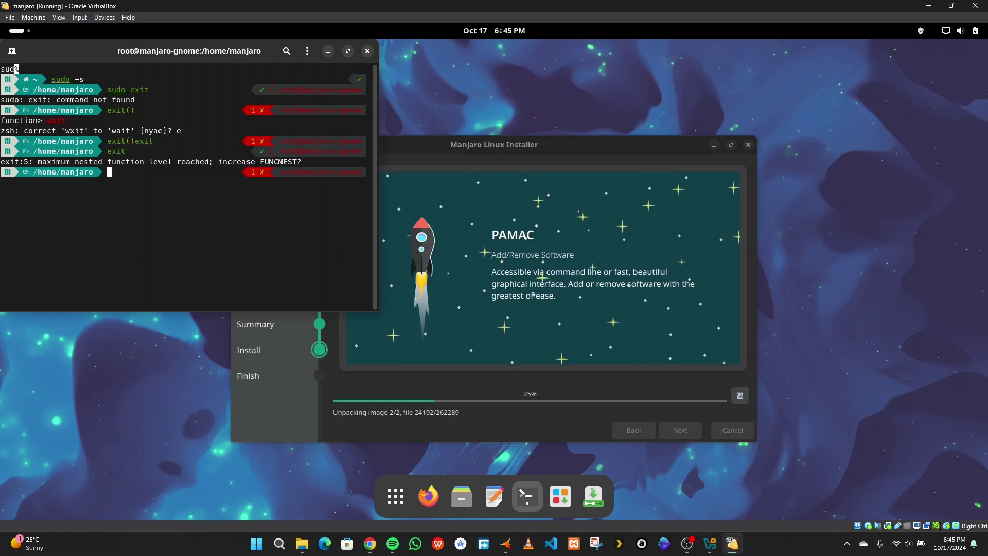
# Try to update the package lists with the command sudo apt update
pyautogui.write('sudo ')
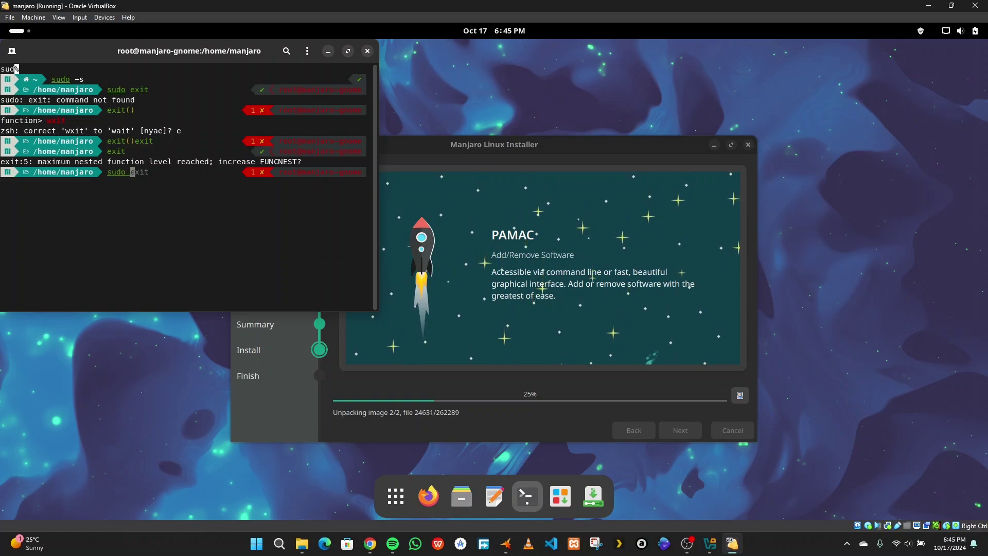
pyautogui.write('ext get')
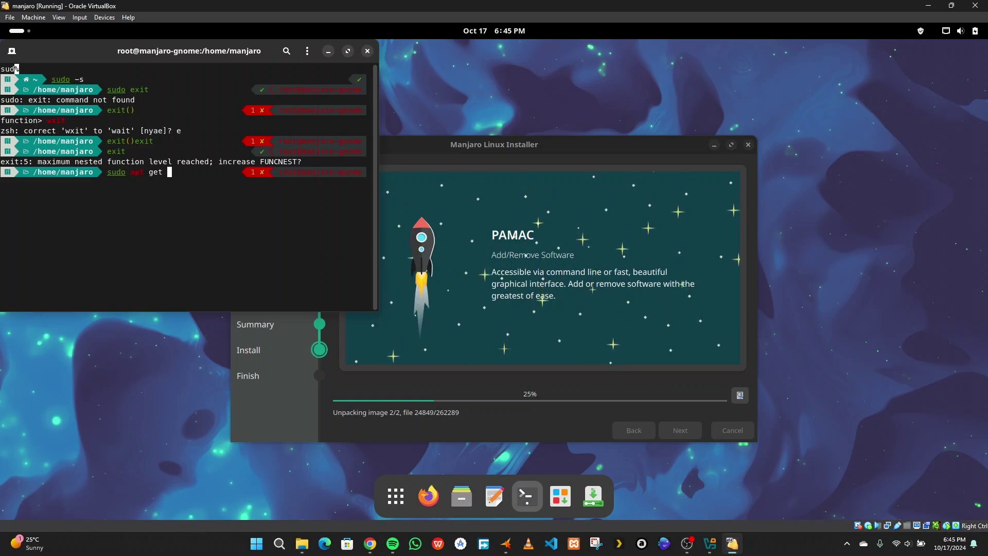
pyautogui.press('BackSpace')
pyautogui.press('BackSpace')
pyautogui.press('BackSpace')
pyautogui.press('BackSpace')
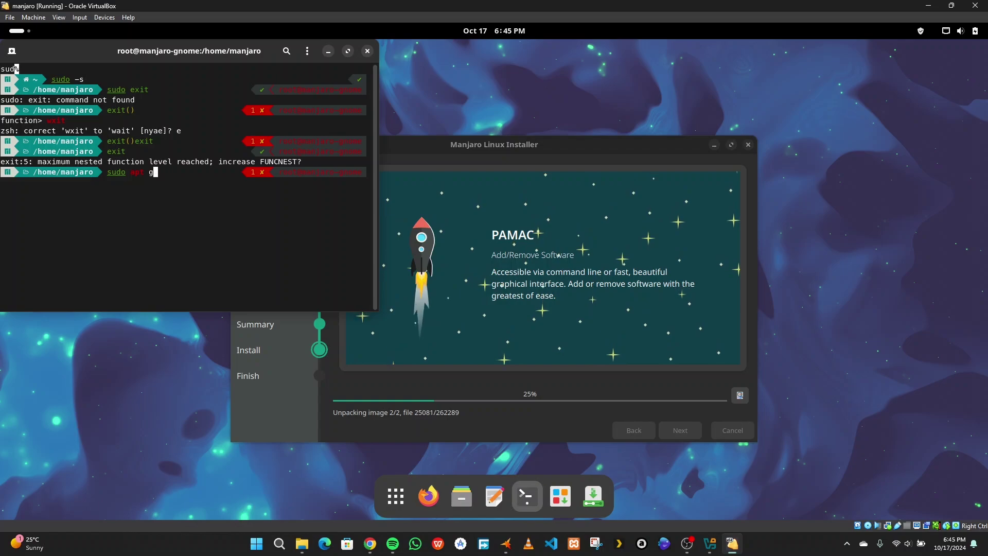
pyautogui.write('update')
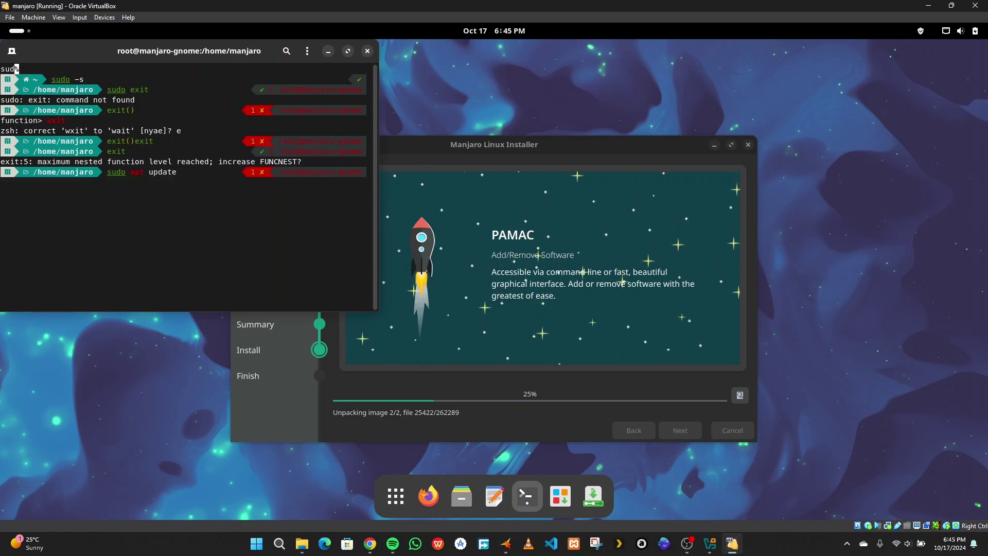
pyautogui.press('Return')
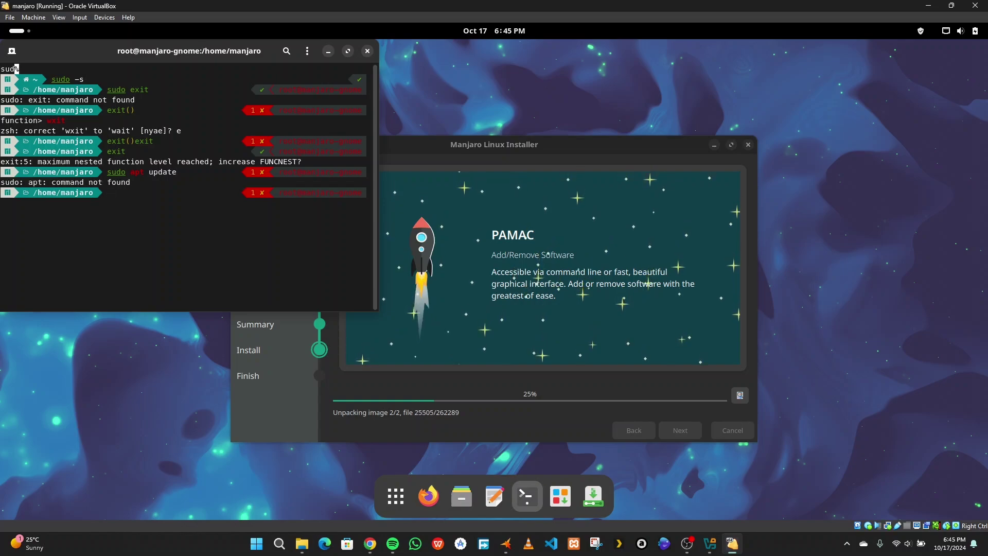
# Recall the last command, remove apt from it, and try running it as sudo upate
pyautogui.press('Up')
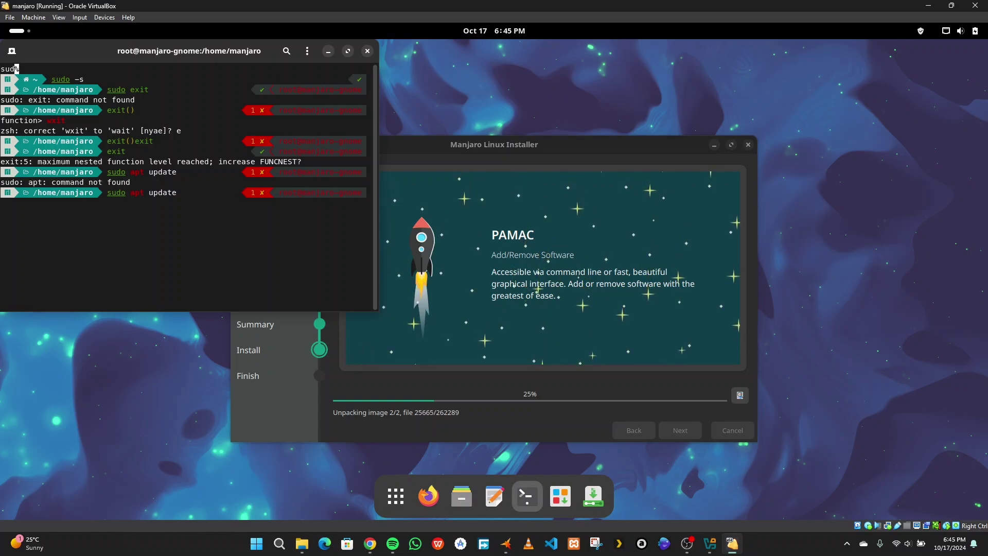
pyautogui.press('BackSpace')
pyautogui.press('BackSpace')
pyautogui.press('BackSpace')
pyautogui.press('BackSpace')
pyautogui.press('BackSpace')
pyautogui.press('BackSpace')
pyautogui.press('BackSpace')
pyautogui.press('BackSpace')
pyautogui.press('BackSpace')
pyautogui.press('BackSpace')
pyautogui.press('BackSpace')
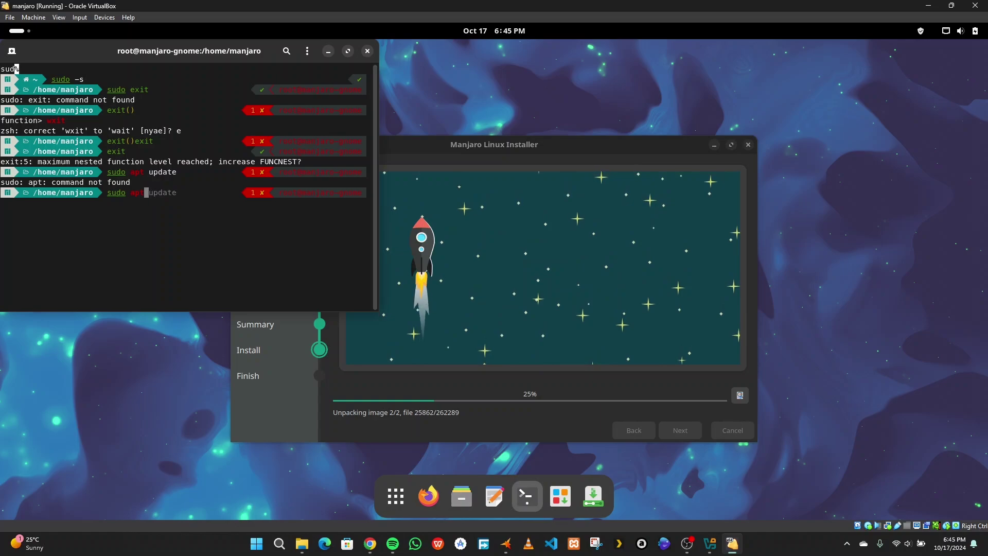
pyautogui.write('pa')
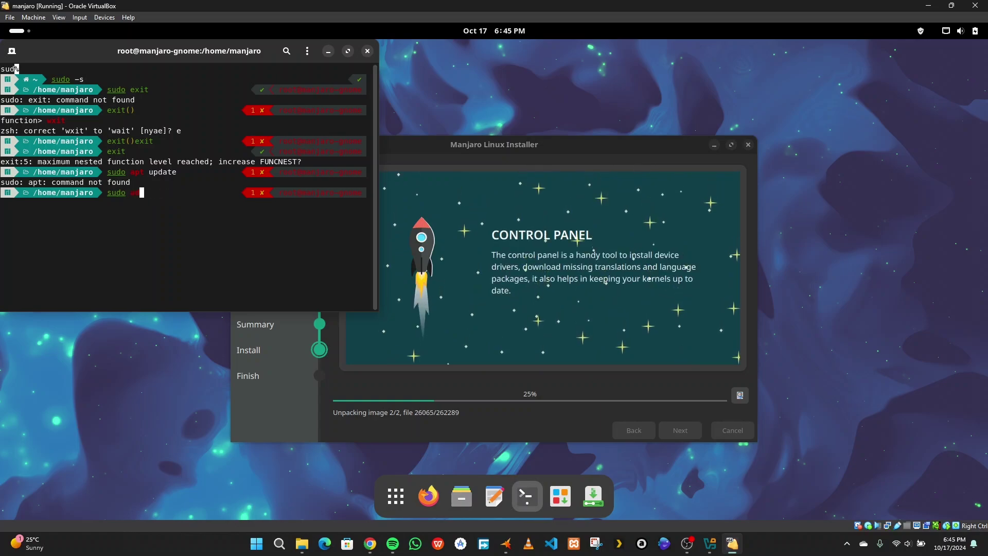
pyautogui.write('ate')
pyautogui.press('Return')
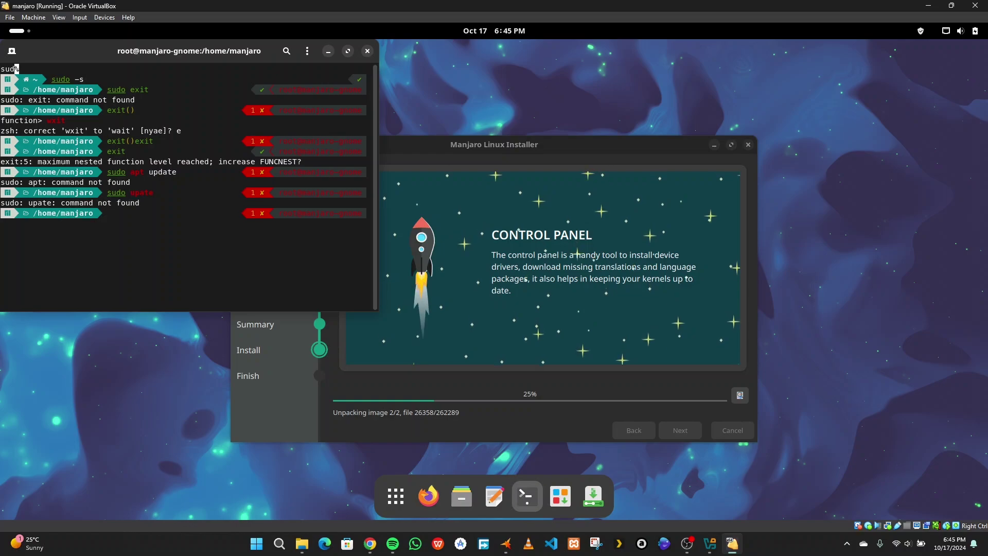
# Correct the recalled command's spelling and try running sudo update
pyautogui.press('Up')
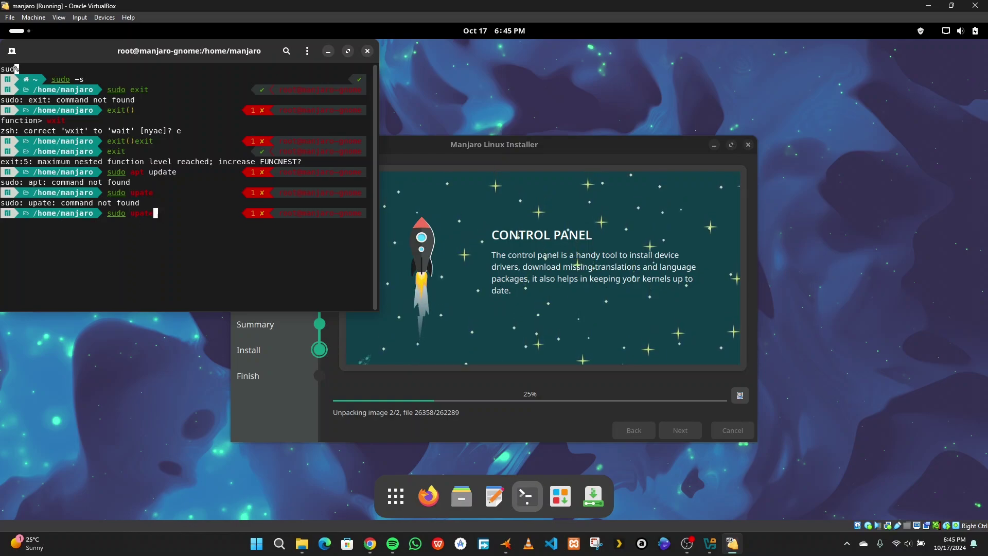
pyautogui.press('BackSpace')
pyautogui.press('BackSpace')
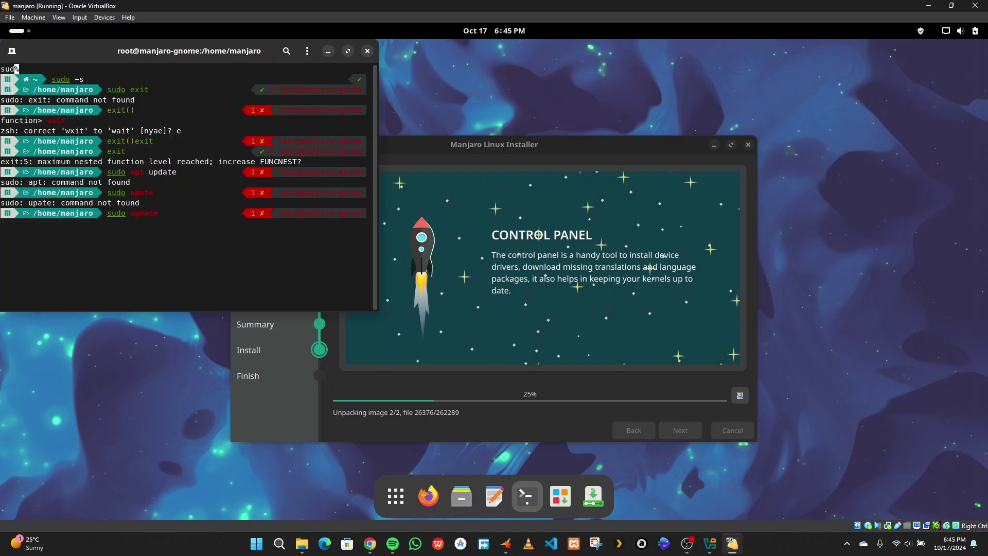
pyautogui.press('Return')
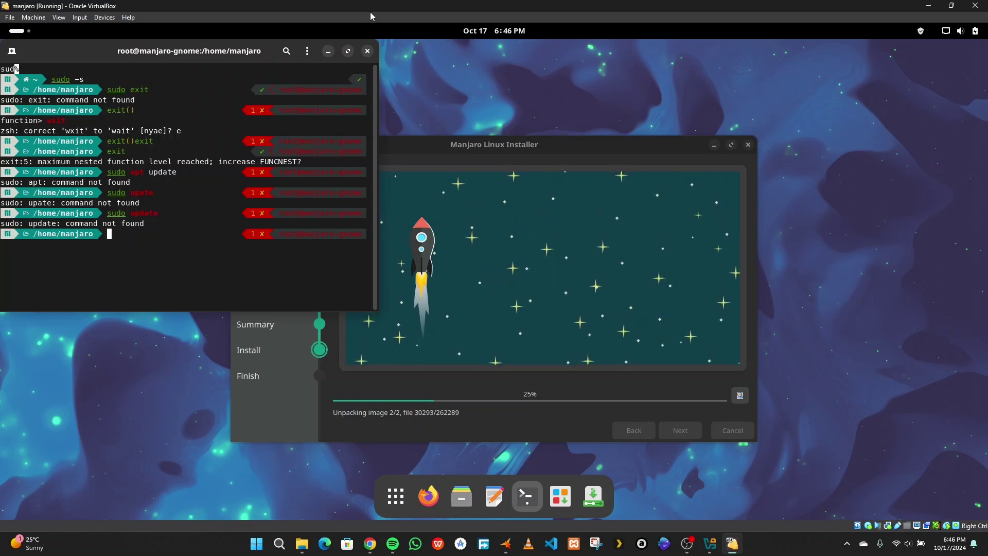
# Close the terminal window, confirming that its running process is killed
pyautogui.click(367, 52)
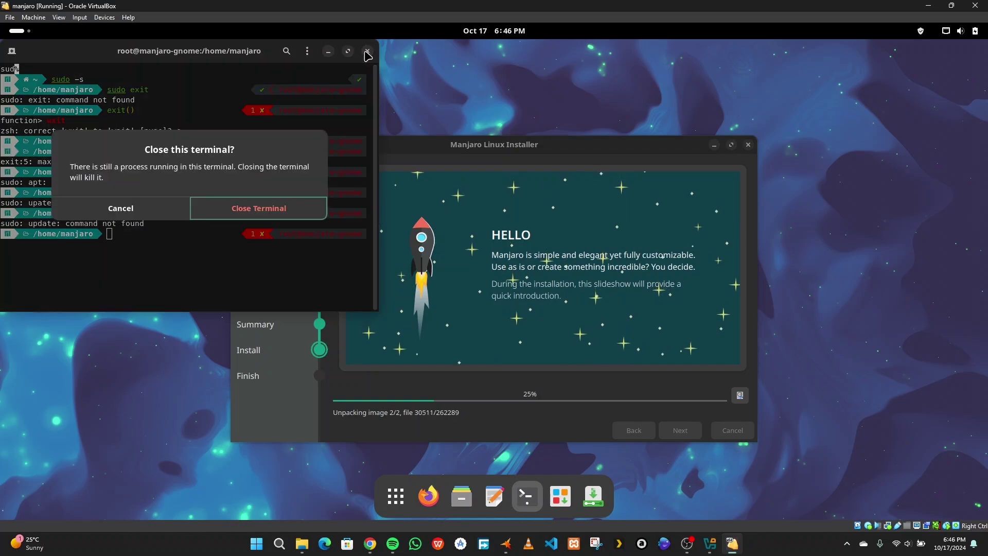
pyautogui.click(226, 211)
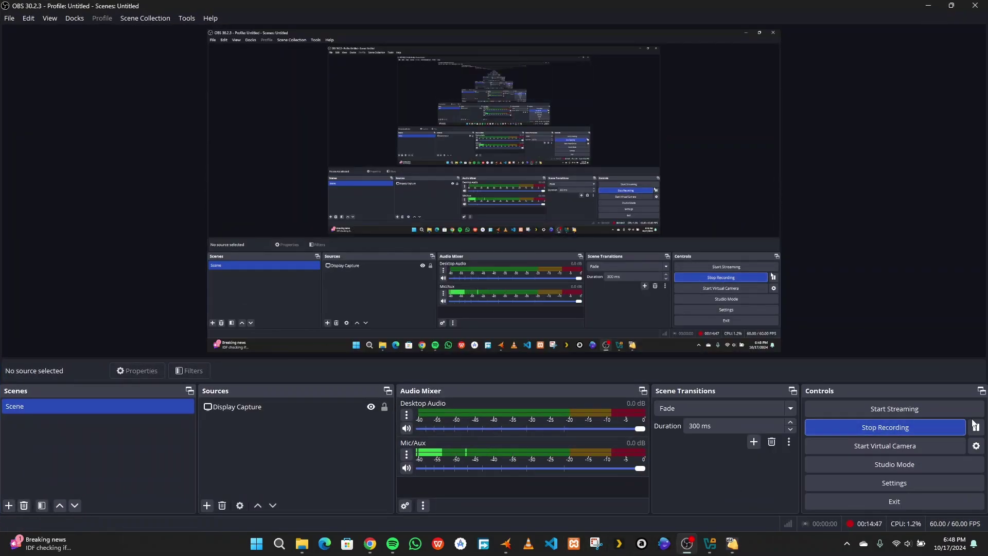
# Finish the Manjaro installer with the option to restart now, so the virtual machine reboots into the installed system
pyautogui.click(927, 5)
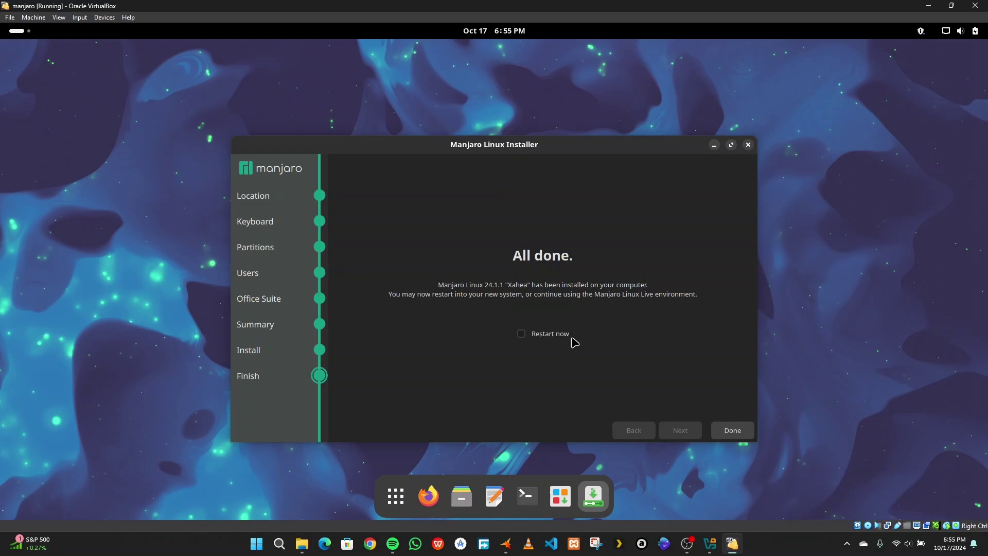
pyautogui.click(520, 334)
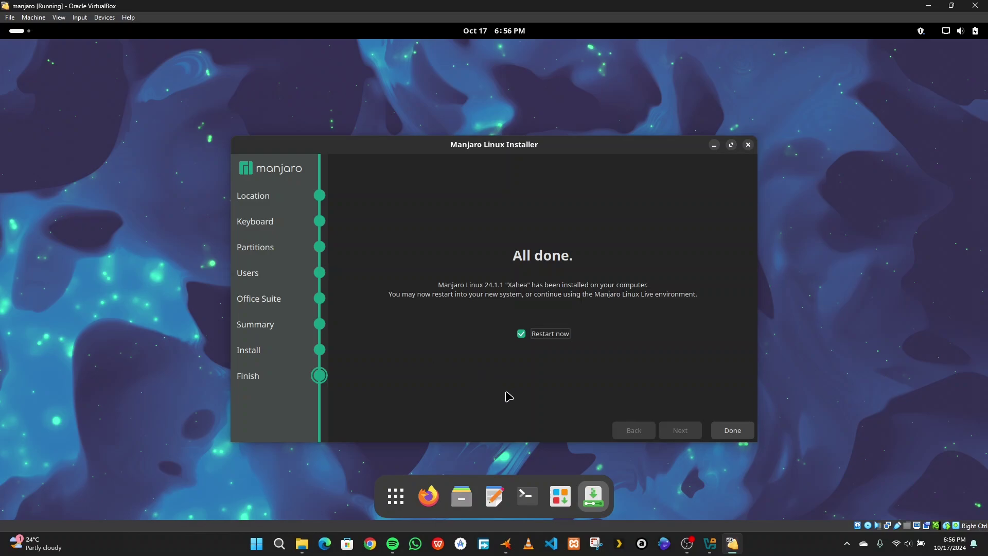
pyautogui.click(736, 430)
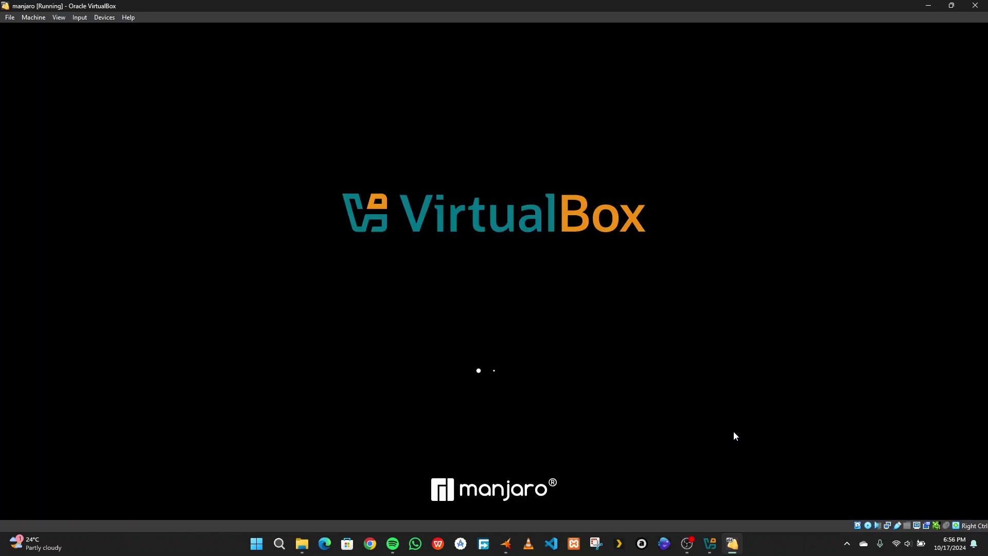
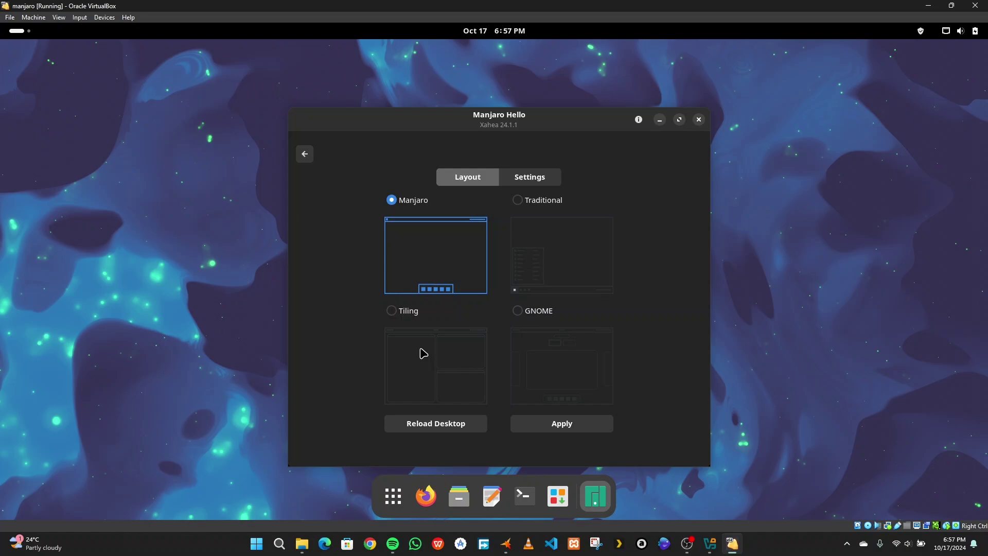
# Try out the Tiling desktop layout by applying it, and switch back to the Manjaro layout
pyautogui.click(423, 353)
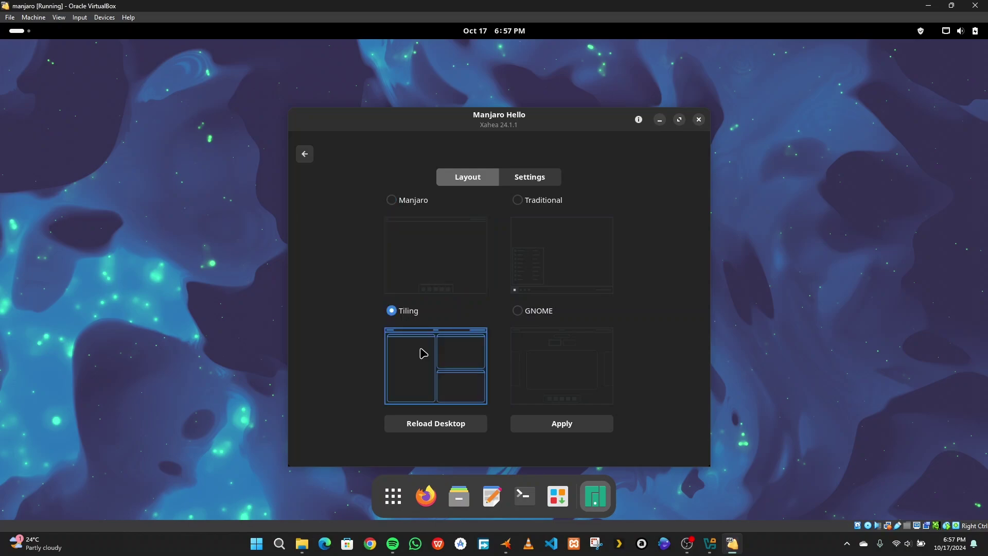
pyautogui.click(534, 423)
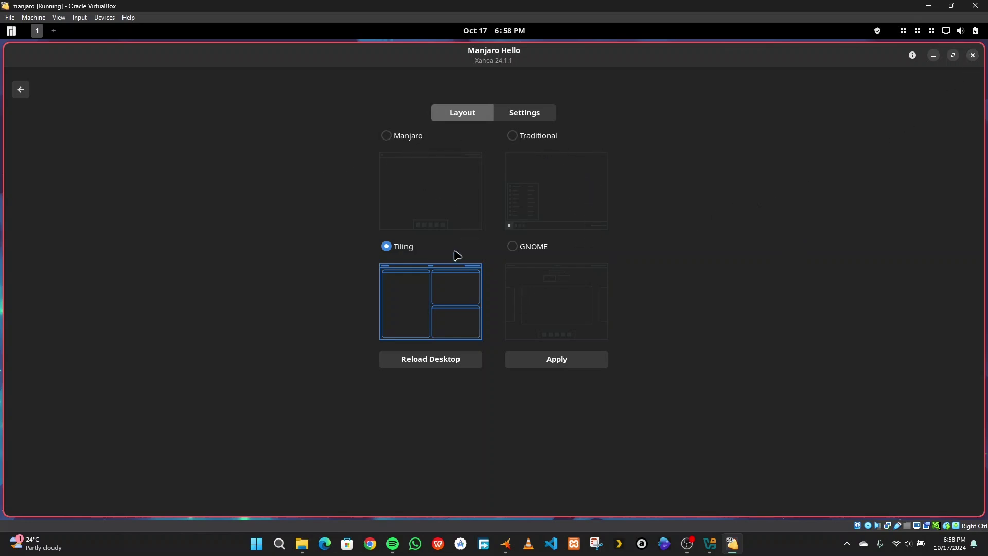
pyautogui.click(451, 211)
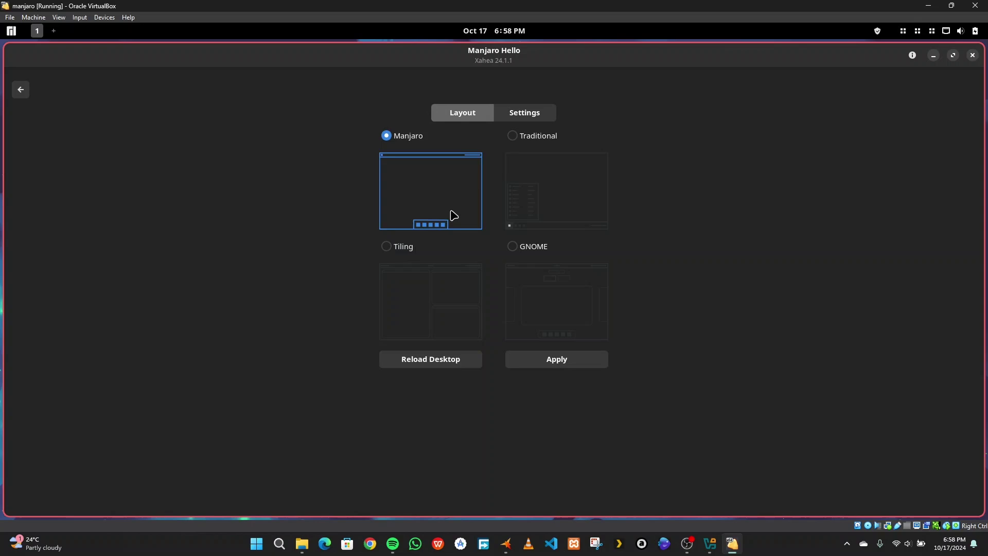
pyautogui.click(552, 363)
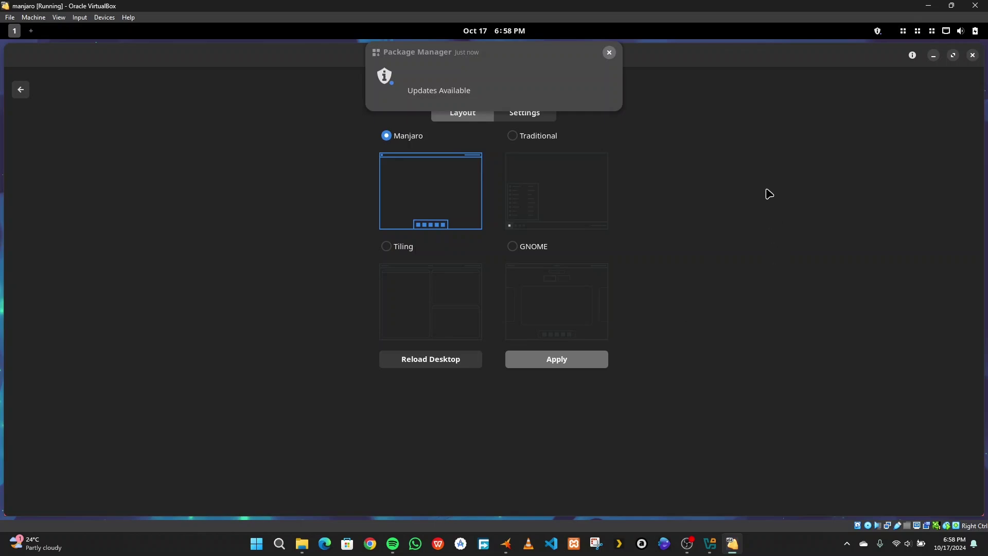
pyautogui.click(580, 364)
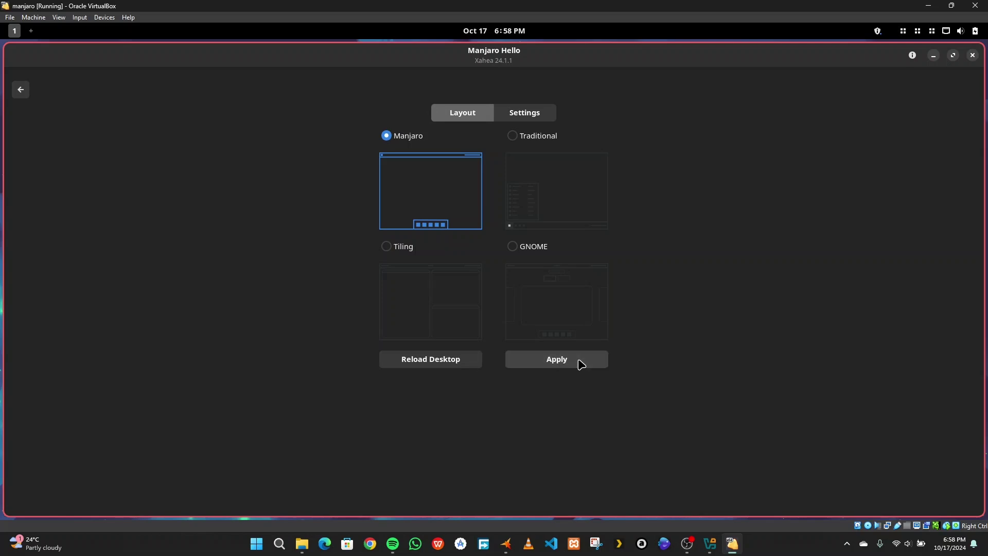
# Look at the desktop settings offered in Manjaro Hello and close its window
pyautogui.click(509, 115)
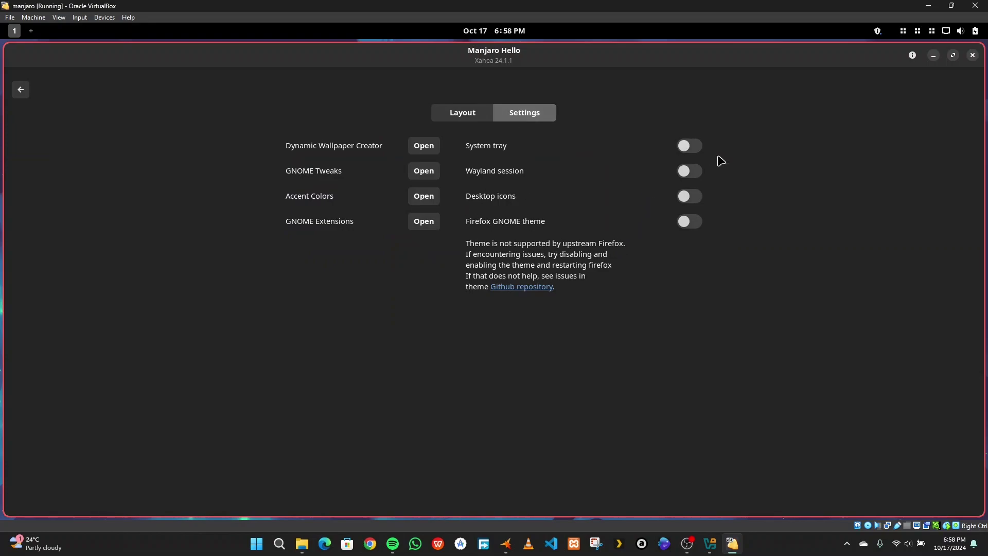
pyautogui.click(972, 55)
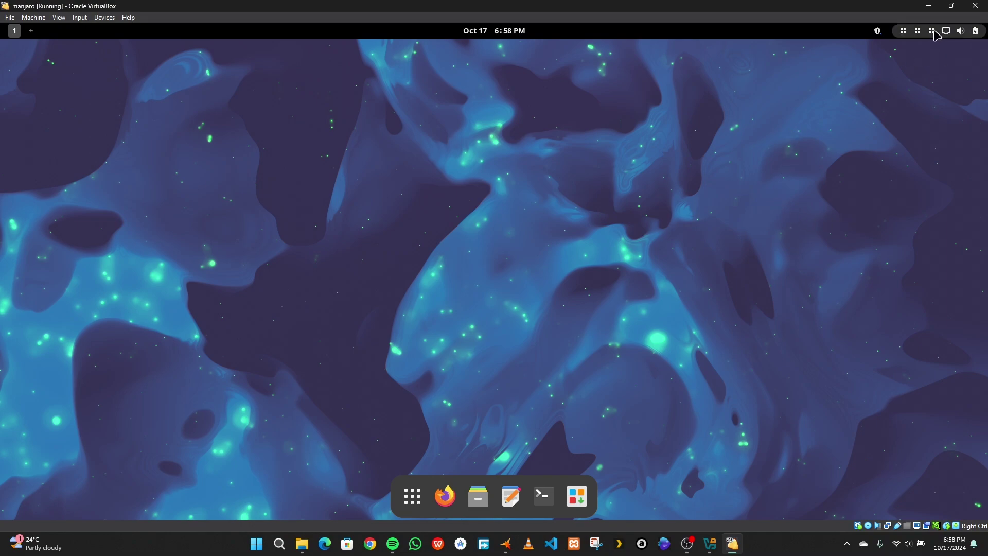
# Examine the update indicator's options and the quick settings' sound output, wired connection and Tiling options, and close the quick settings
pyautogui.click(935, 34)
pyautogui.click(877, 31)
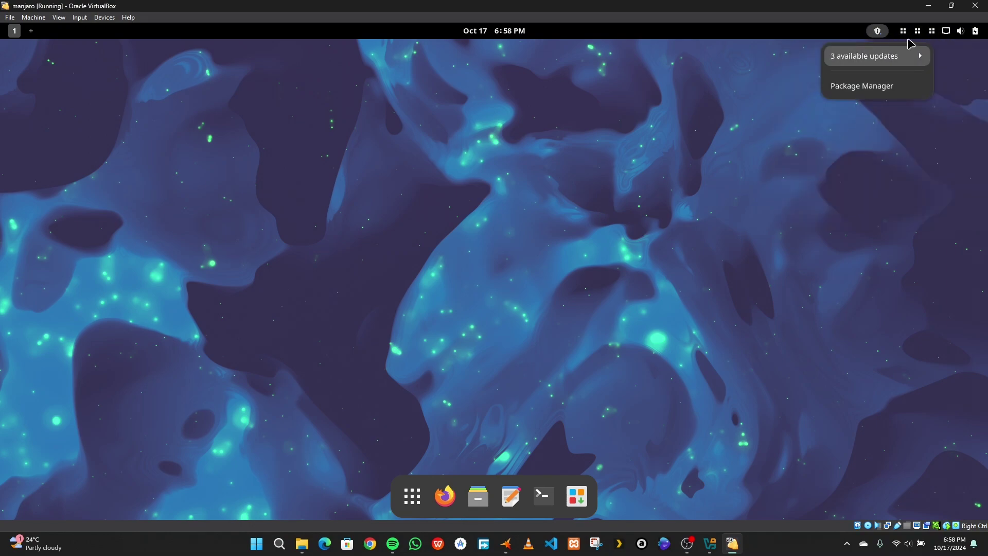
pyautogui.click(910, 33)
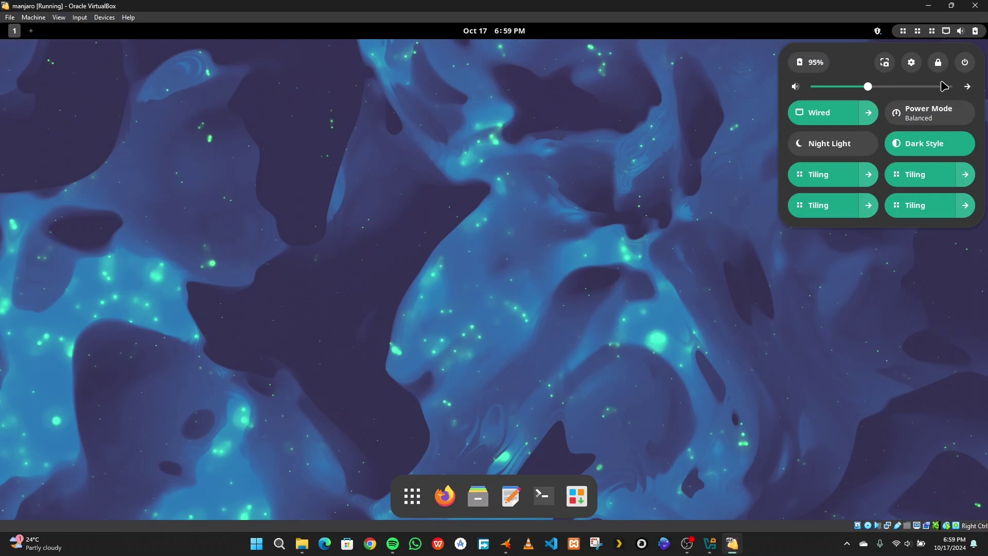
pyautogui.click(964, 89)
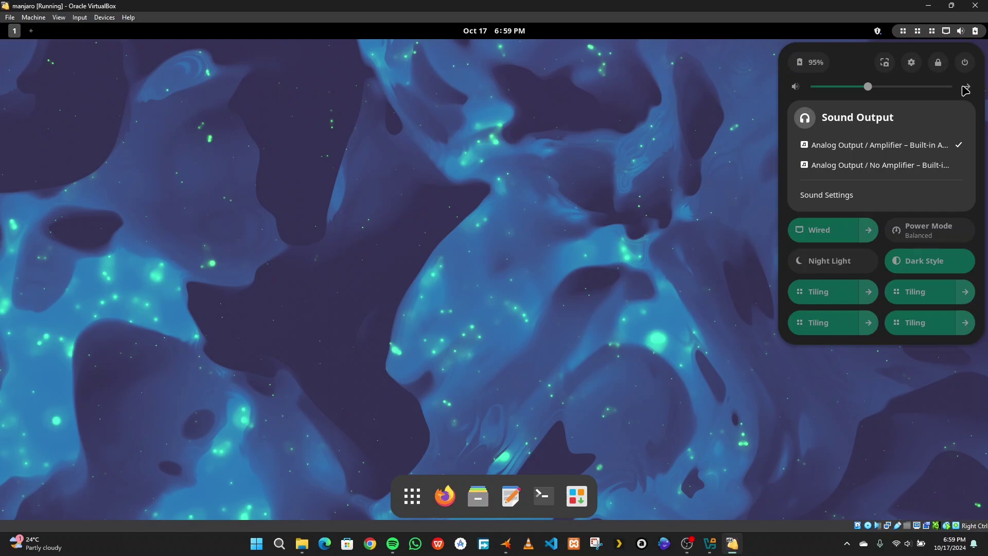
pyautogui.click(964, 88)
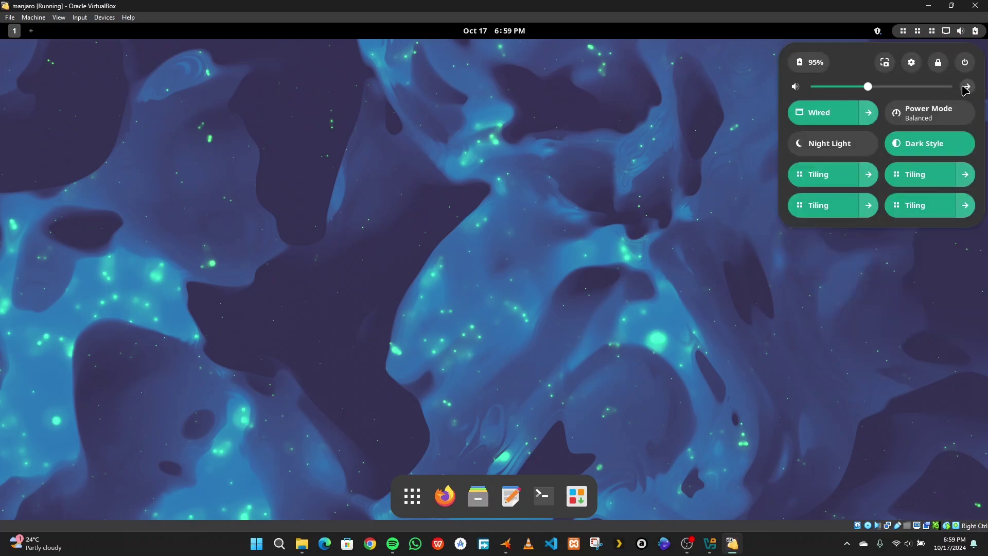
pyautogui.click(867, 114)
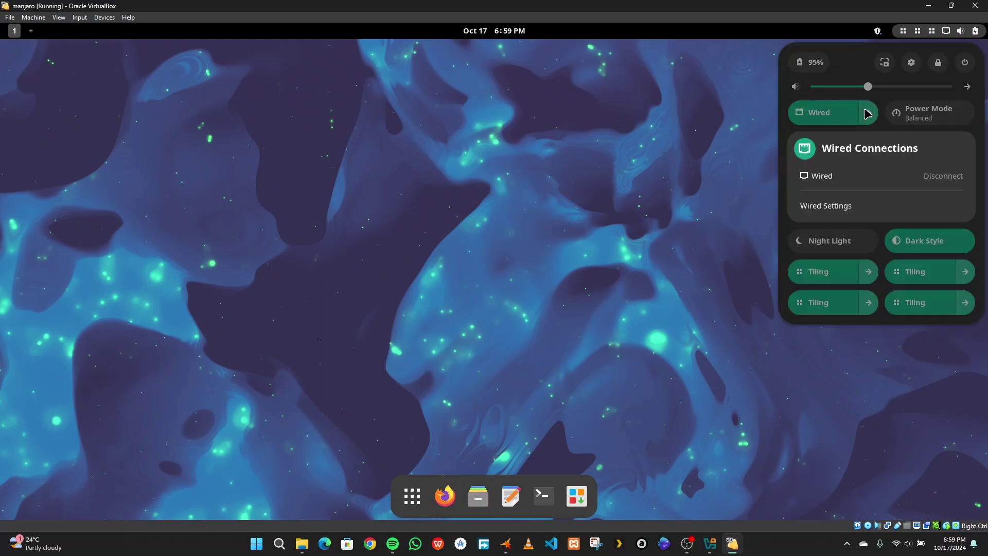
pyautogui.click(867, 114)
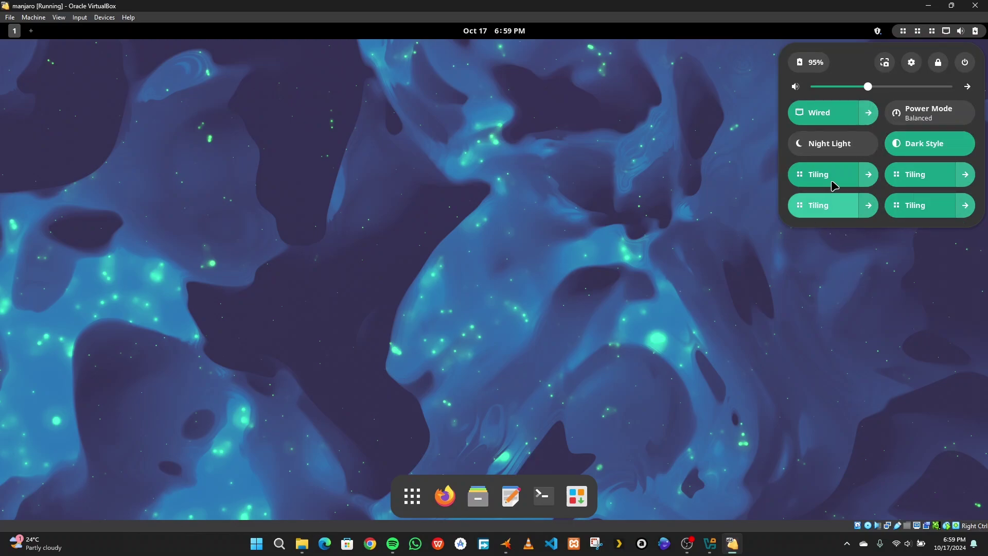
pyautogui.click(869, 205)
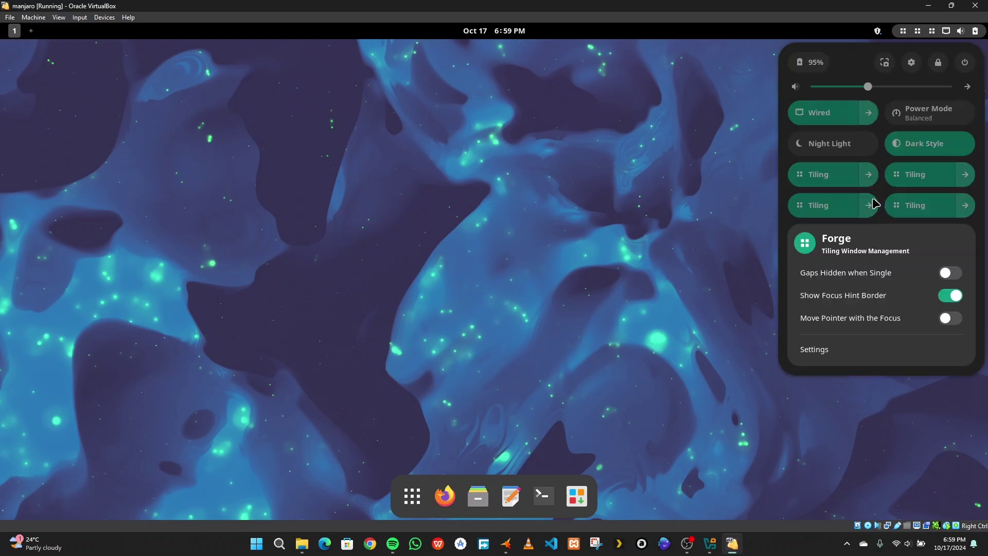
pyautogui.click(873, 203)
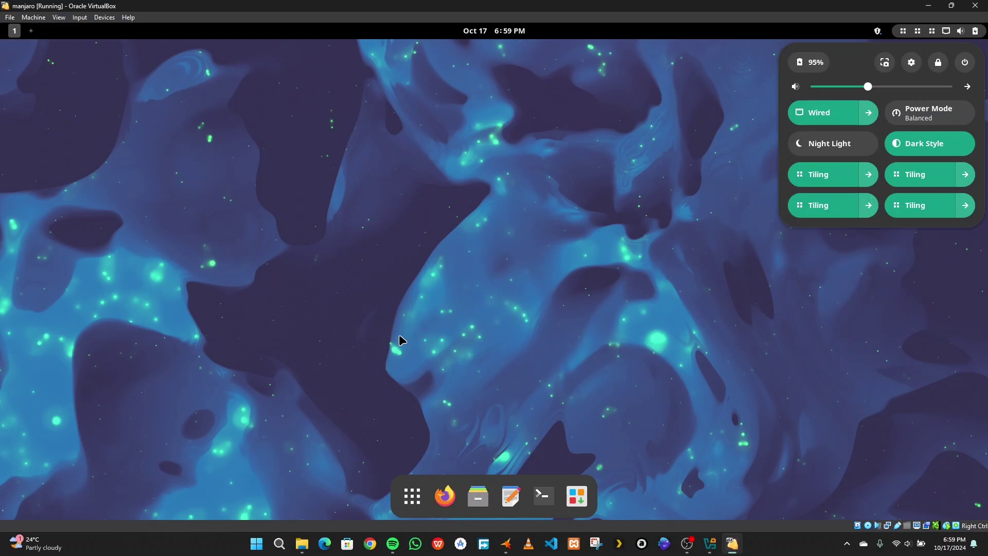
pyautogui.click(400, 341)
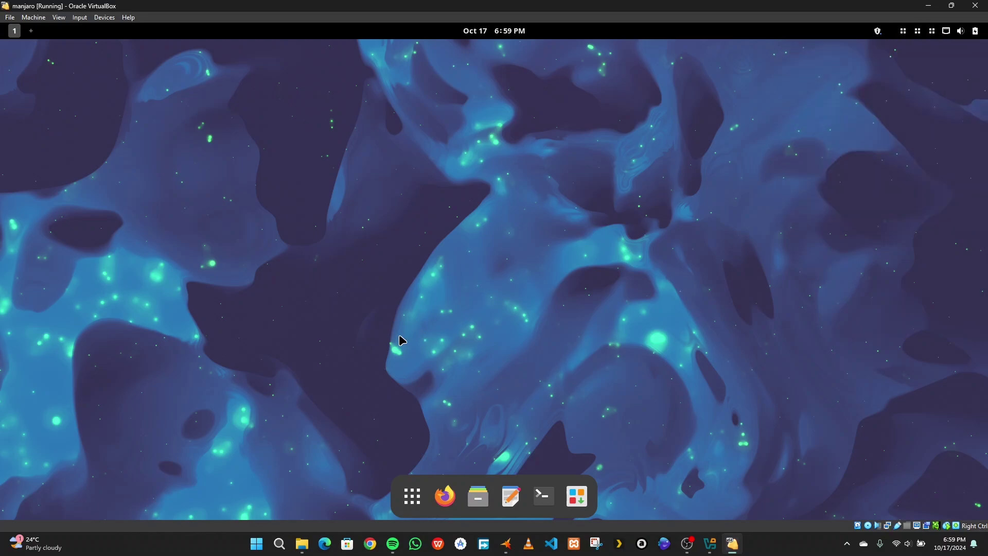
# View the grid of installed applications and return to the desktop on the first workspace
pyautogui.click(412, 497)
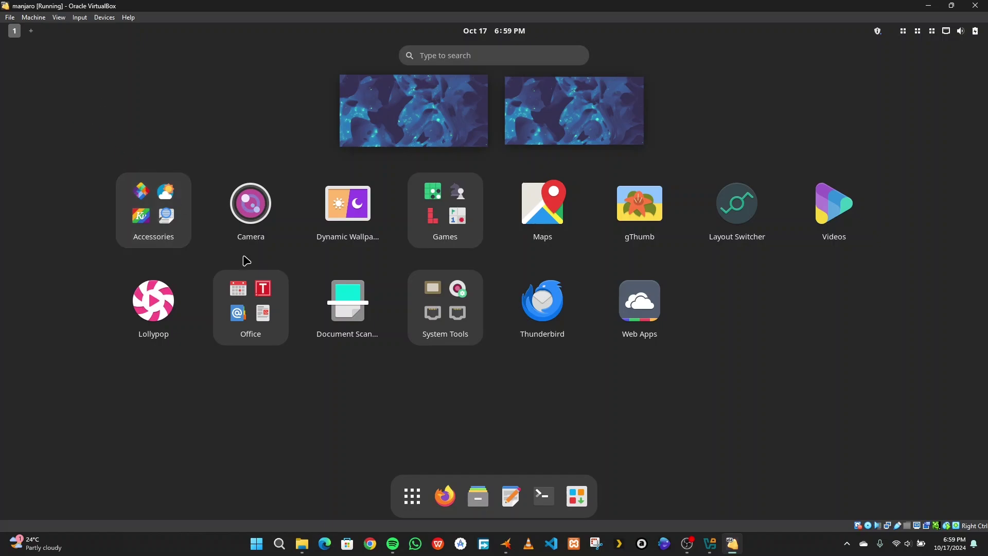
pyautogui.click(354, 112)
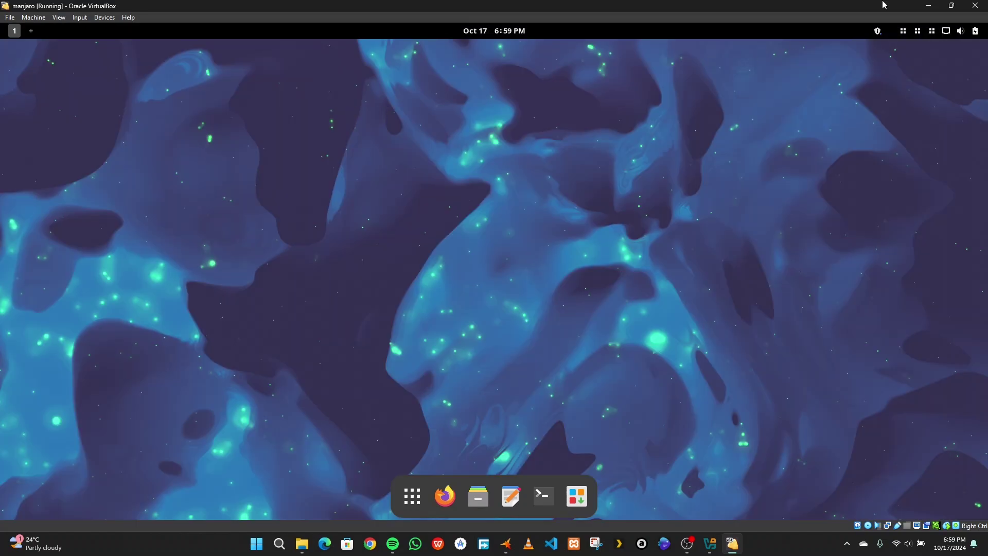
# Open the system Settings from the quick settings and maximize the window
pyautogui.click(970, 36)
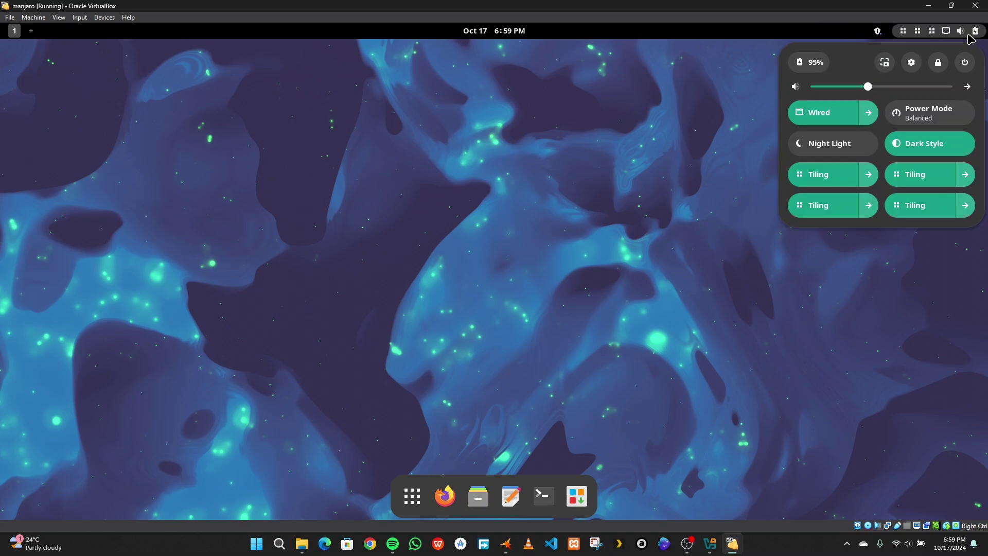
pyautogui.click(914, 68)
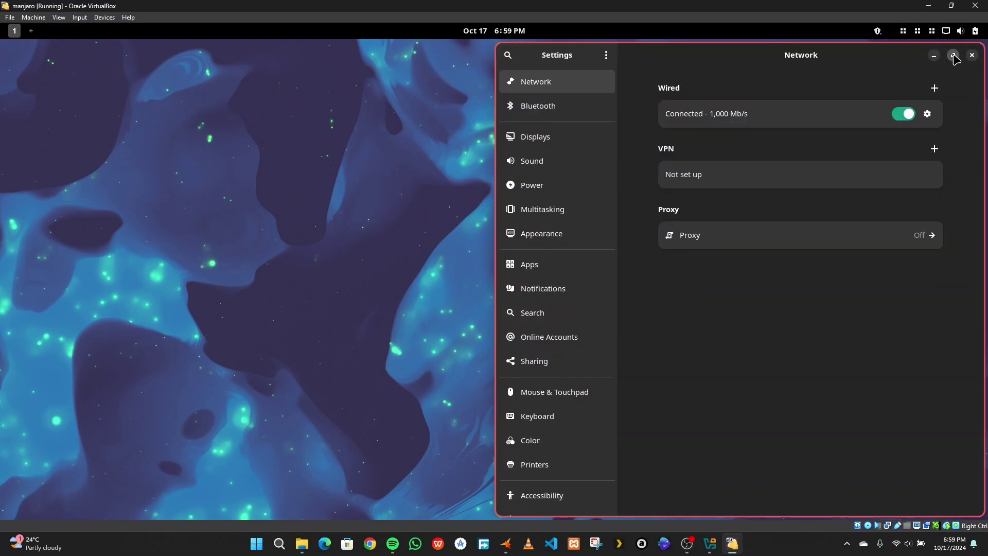
pyautogui.click(952, 55)
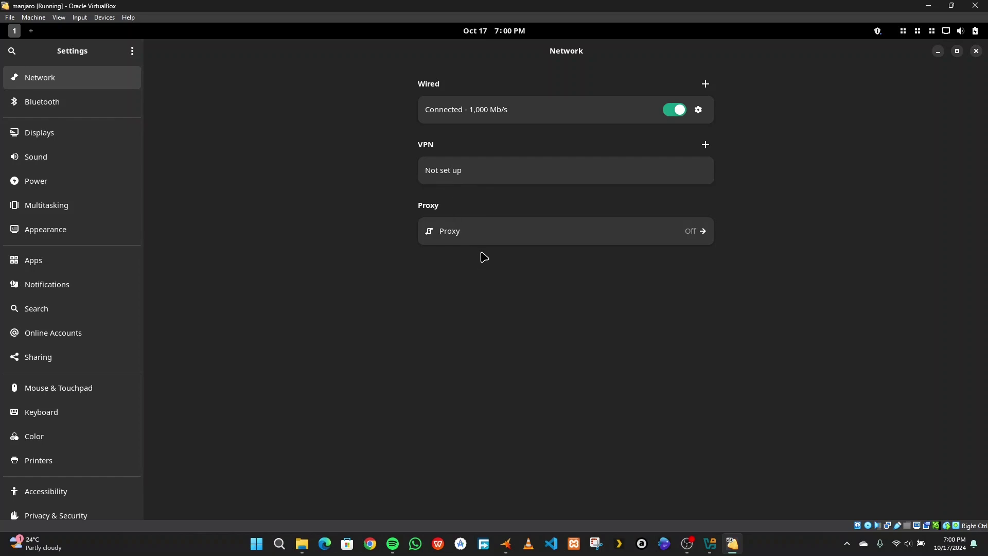
# Review the Bluetooth, Displays, Sound, Power, Multitasking and Appearance pages of the system settings
pyautogui.click(98, 113)
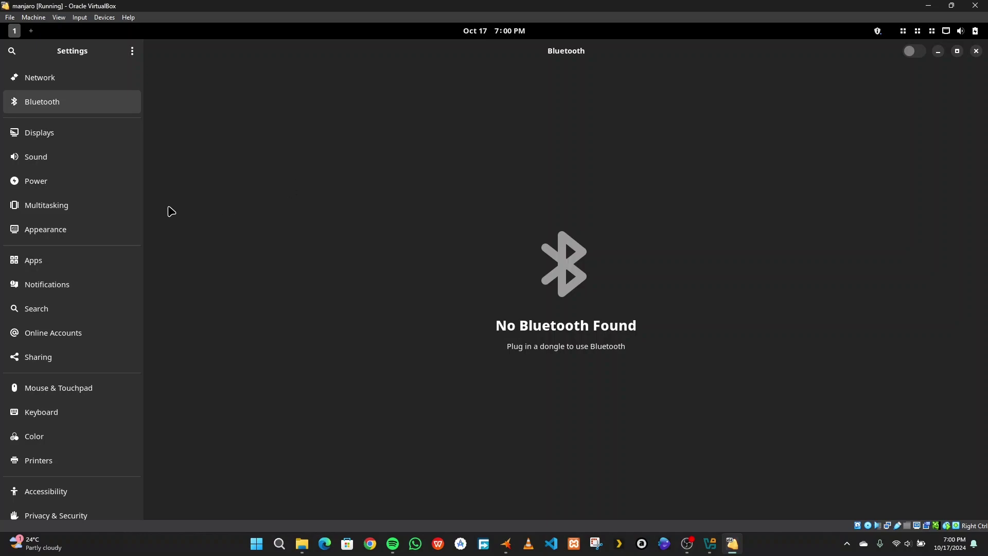
pyautogui.click(83, 126)
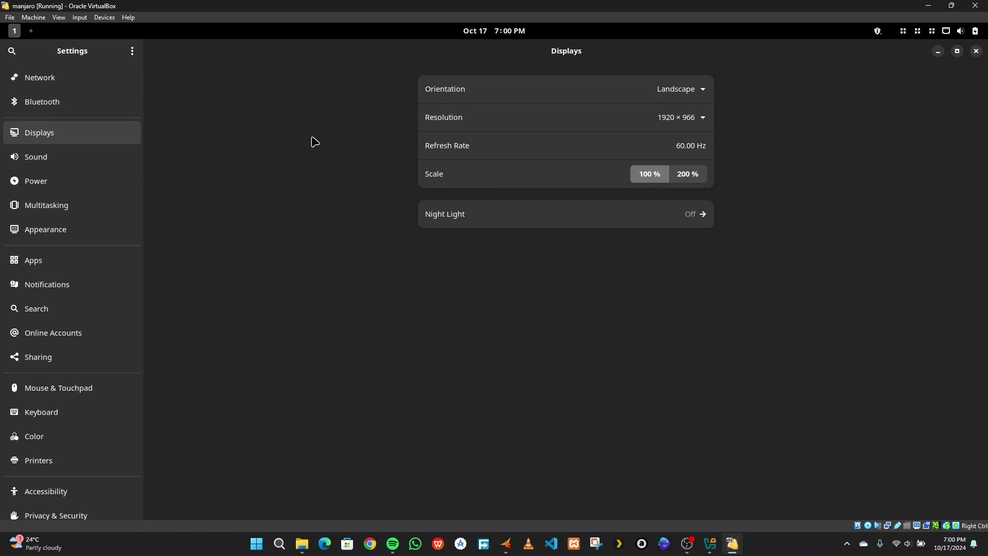
pyautogui.click(86, 152)
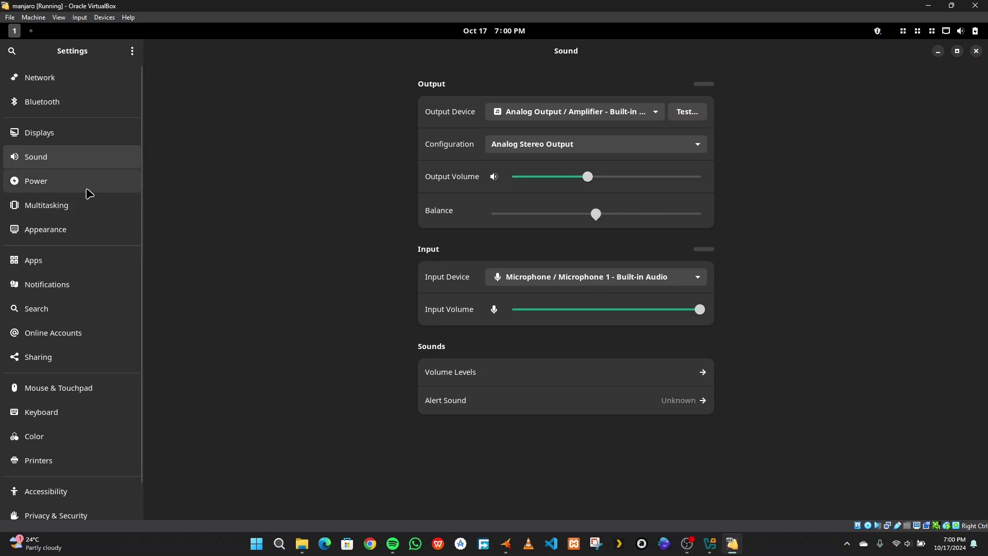
pyautogui.click(89, 193)
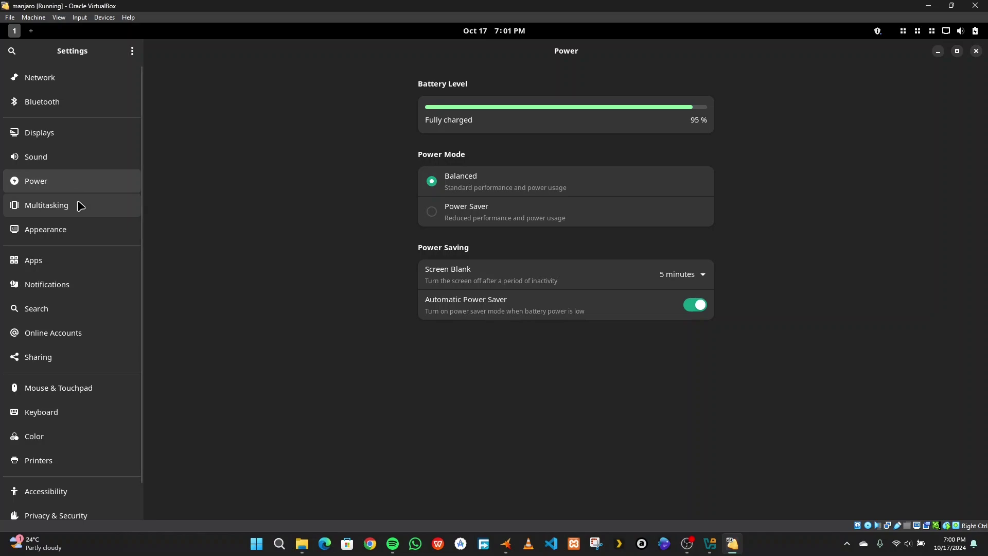
pyautogui.click(81, 205)
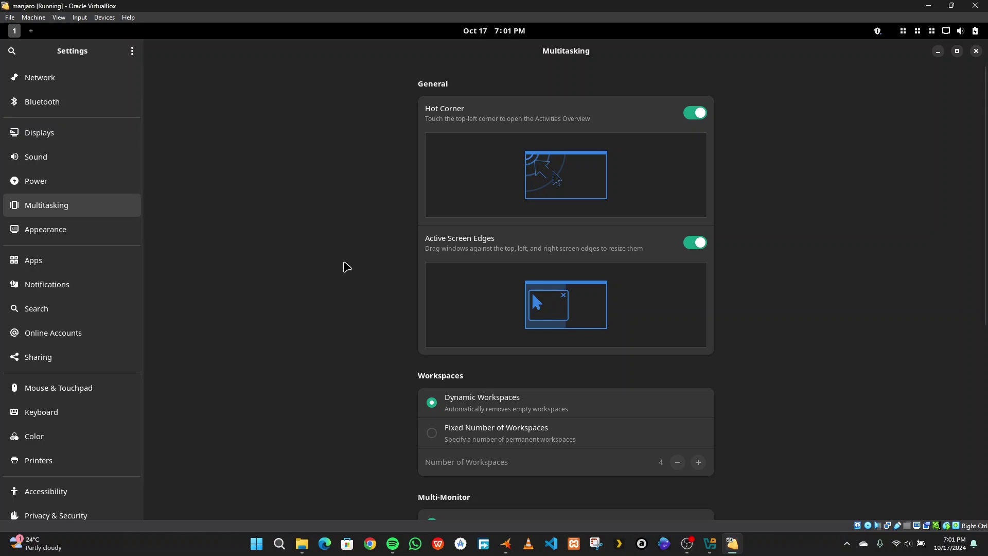
pyautogui.scroll(-5, 331, 201)
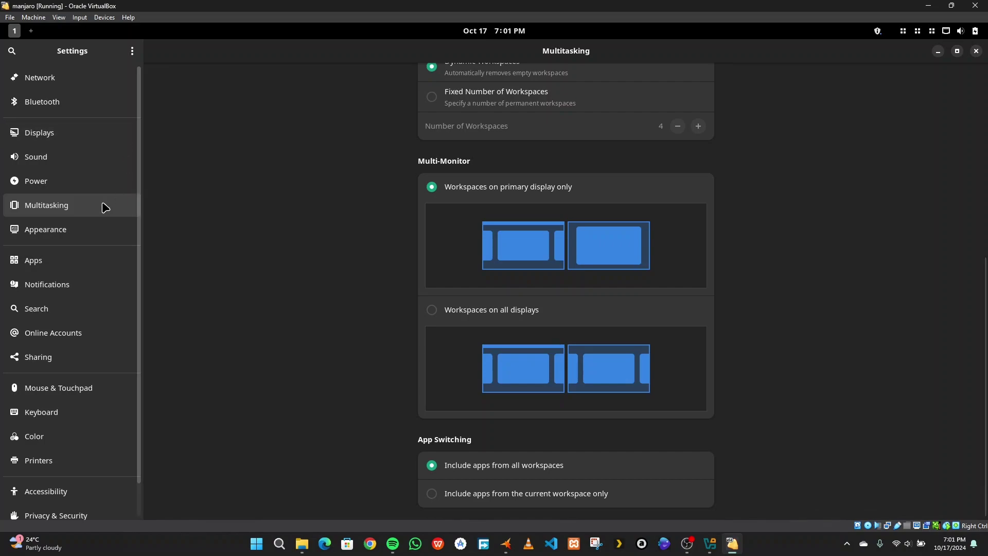
pyautogui.click(81, 238)
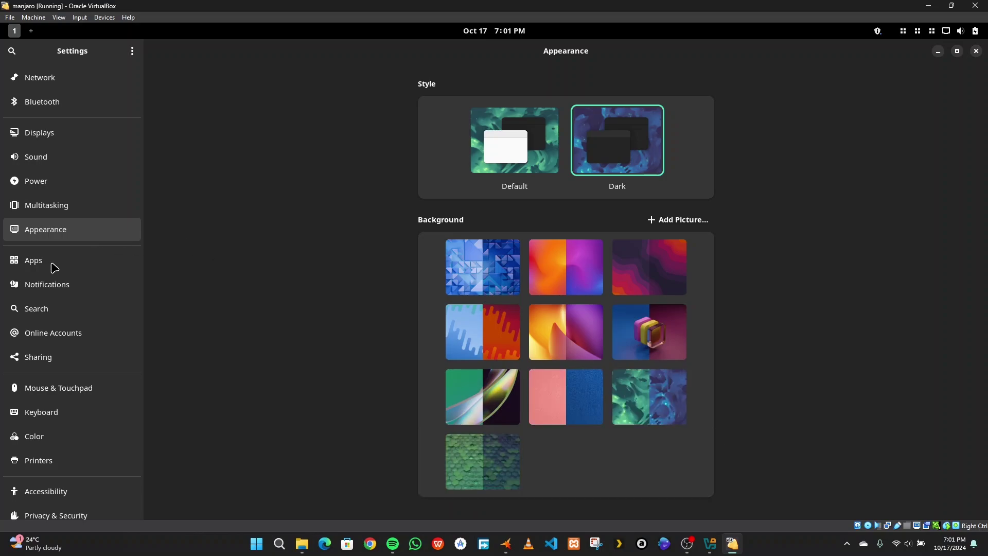
# Browse the complete list of installed applications in the Apps settings, from its start to its end
pyautogui.click(34, 265)
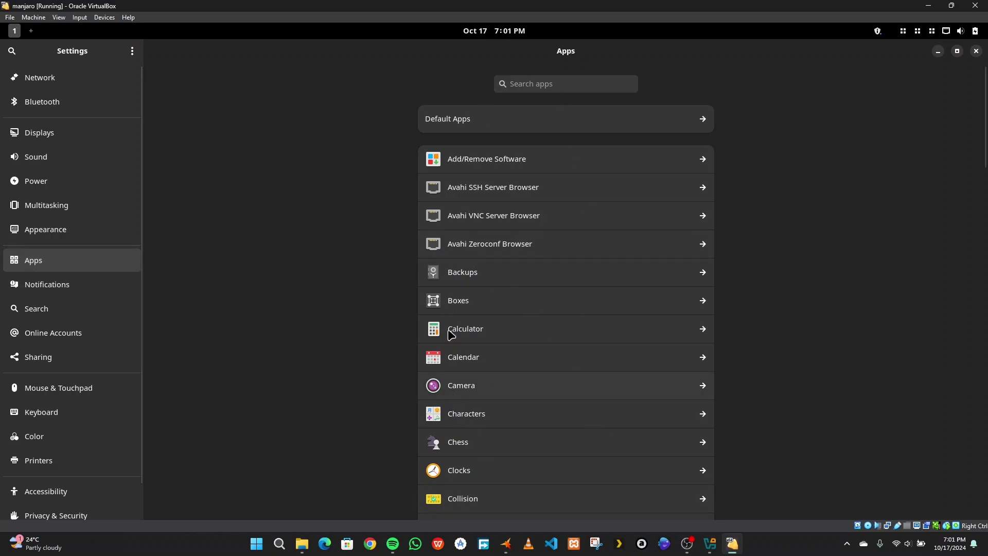
pyautogui.scroll(-15, 449, 329)
pyautogui.scroll(-10, 451, 334)
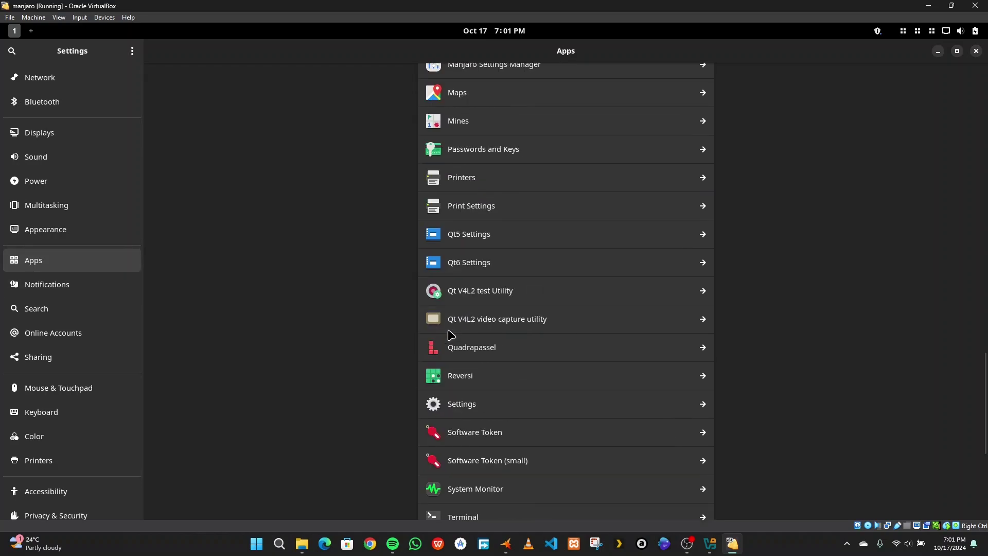
pyautogui.scroll(-6, 451, 336)
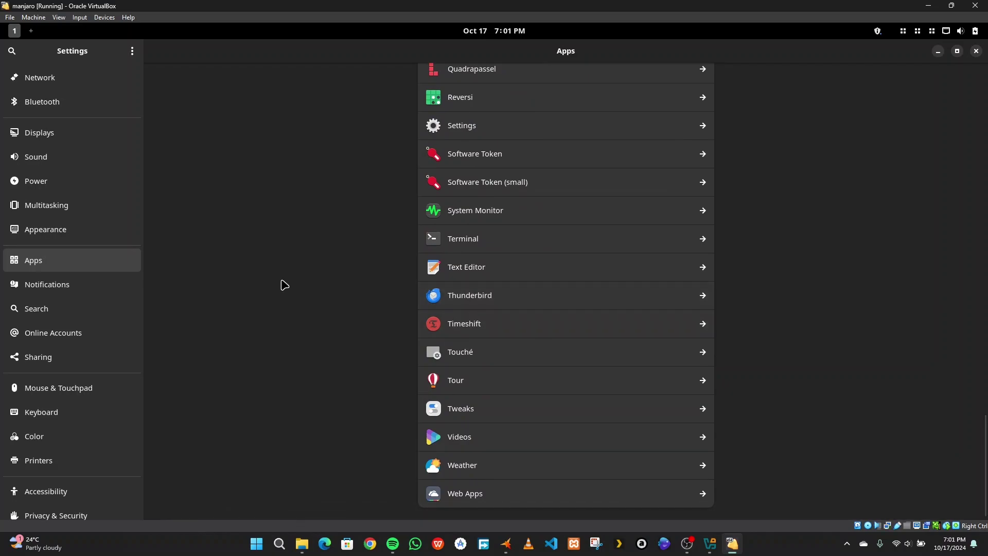
# Review the Notifications, Search, Online Accounts, Sharing, Mouse & Touchpad and Keyboard pages of the system settings
pyautogui.click(83, 293)
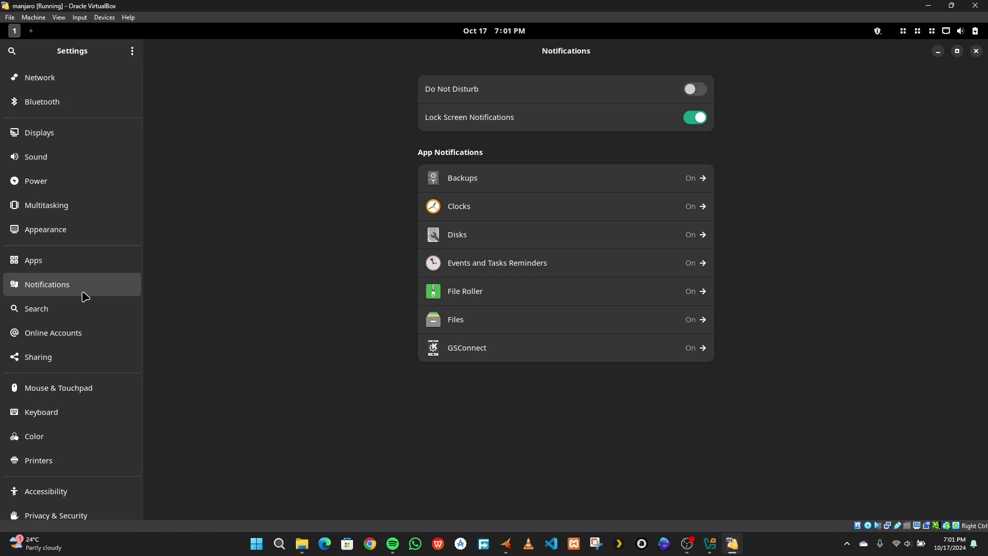
pyautogui.click(63, 317)
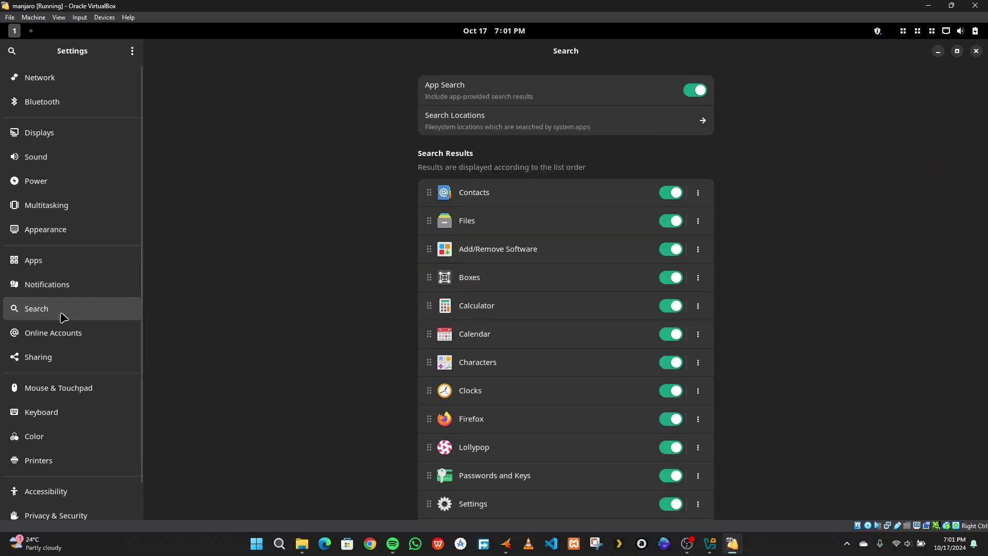
pyautogui.click(66, 343)
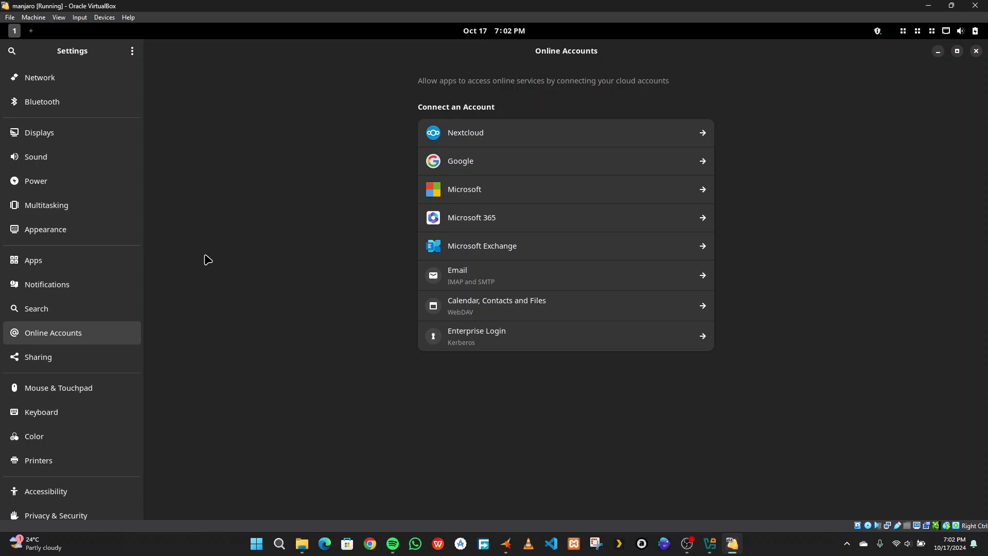
pyautogui.click(89, 362)
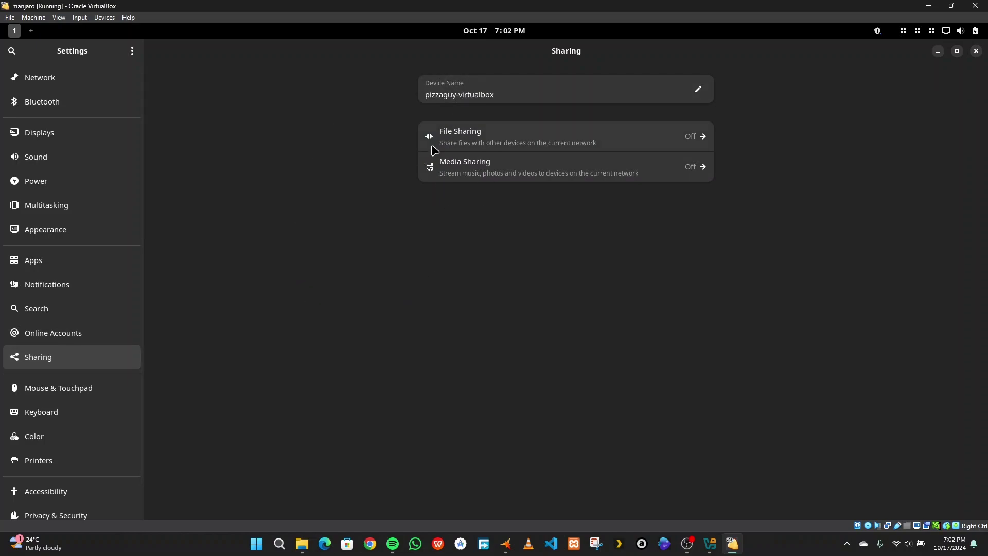
pyautogui.click(51, 394)
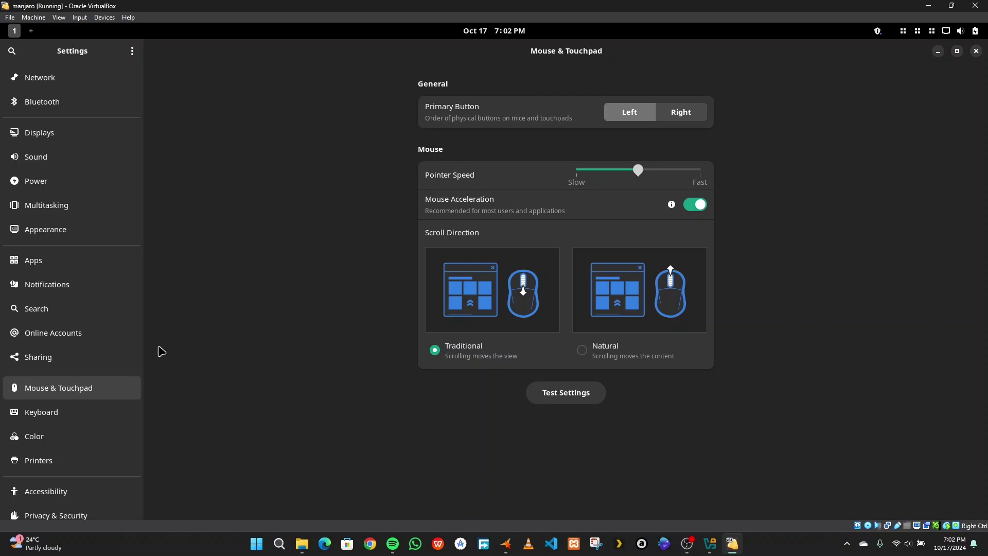
pyautogui.click(83, 415)
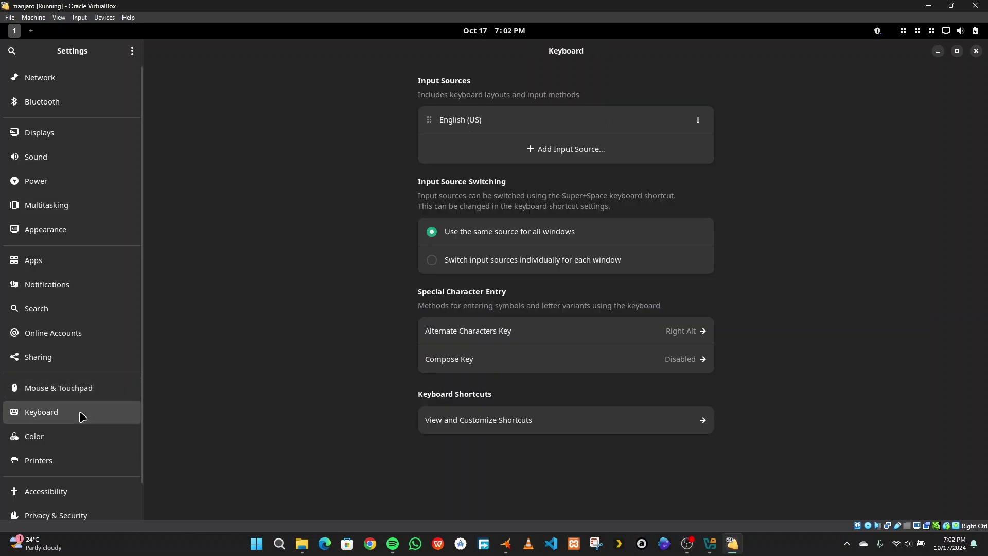
# Review the Color, Printers, Accessibility, Privacy & Security and System pages of the system settings
pyautogui.click(64, 443)
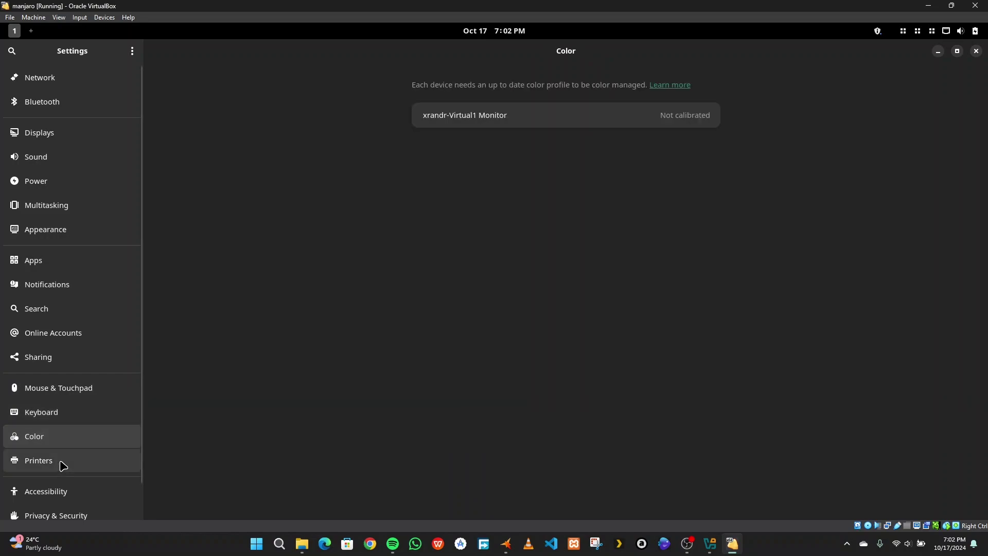
pyautogui.click(62, 465)
pyautogui.scroll(-1, 62, 466)
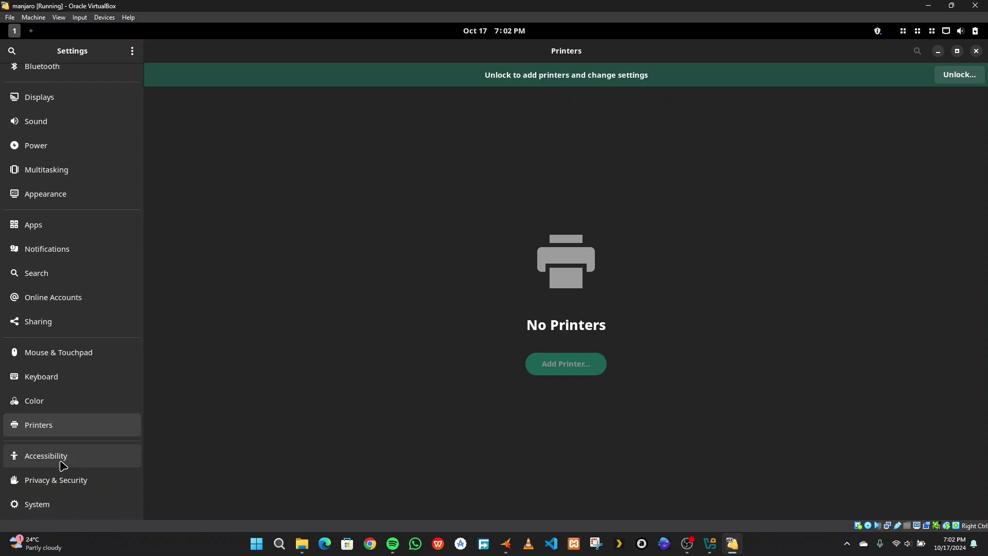
pyautogui.click(62, 466)
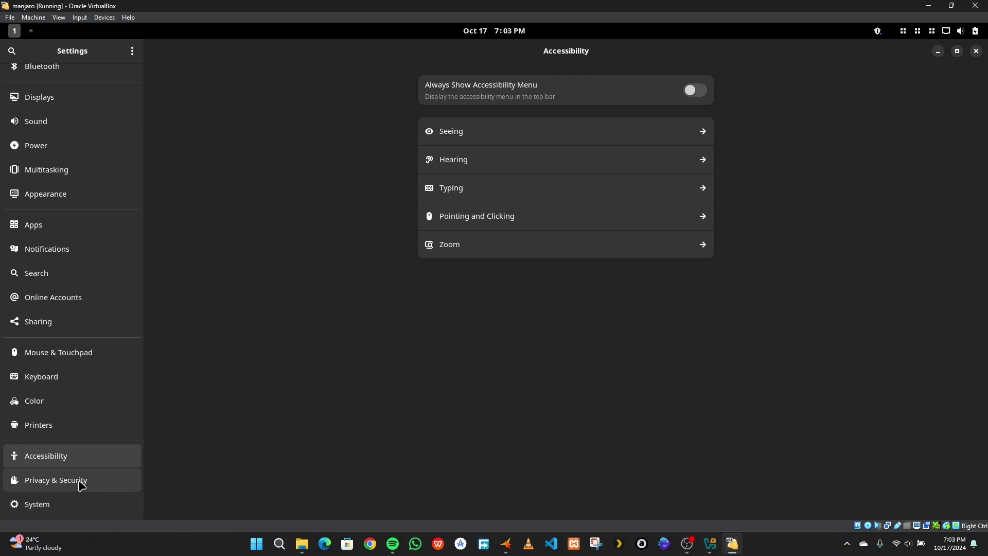
pyautogui.click(80, 482)
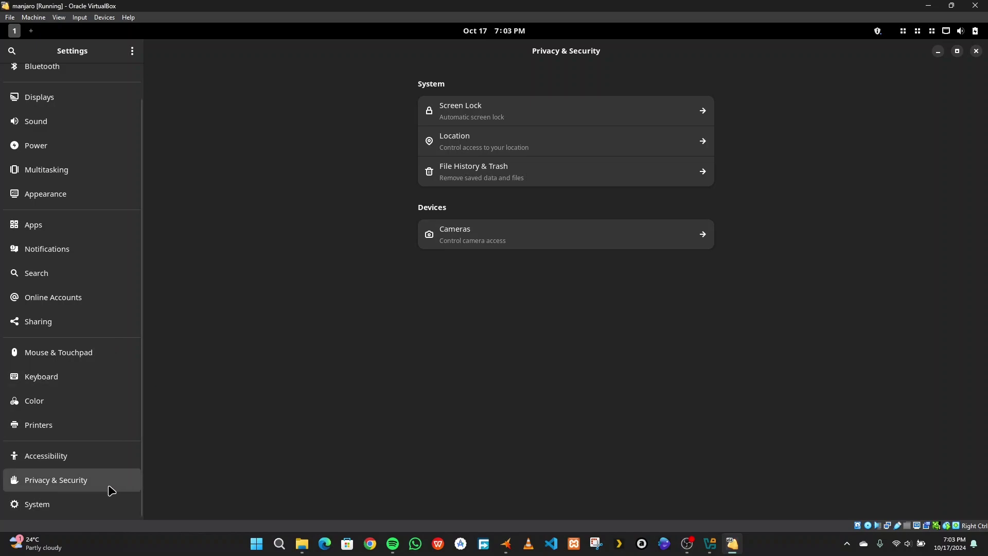
pyautogui.click(76, 512)
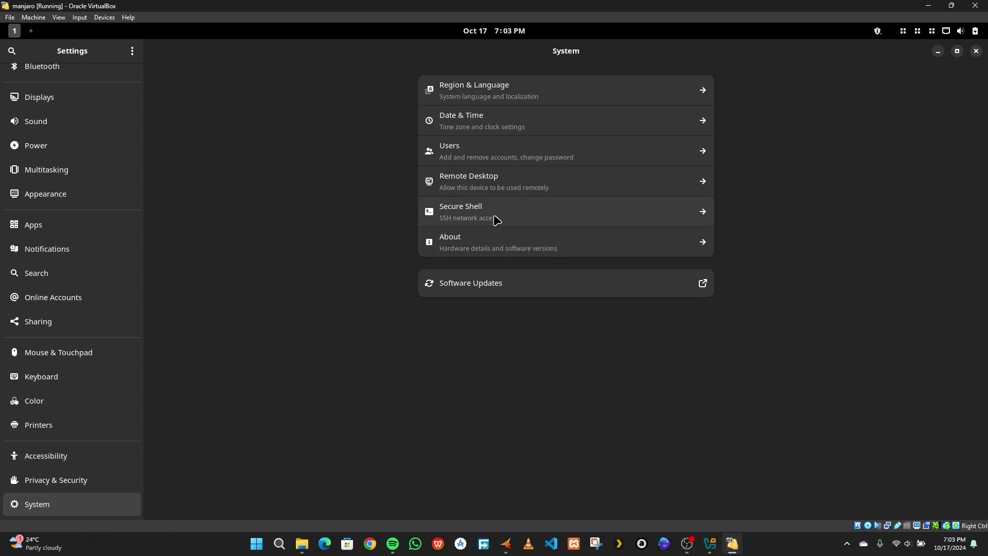
# Examine the About page with its hardware and software System Details, and close the Settings window
pyautogui.click(486, 243)
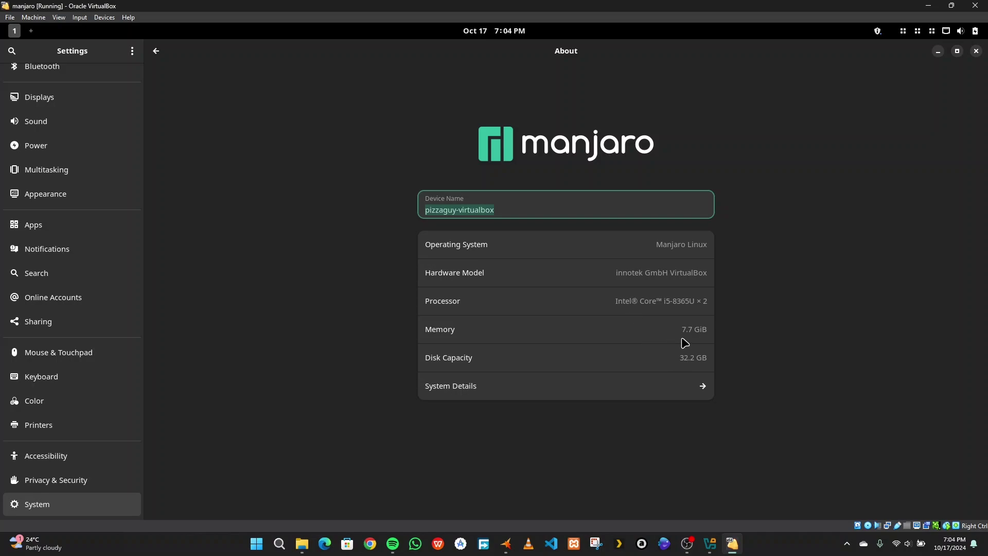
pyautogui.click(700, 393)
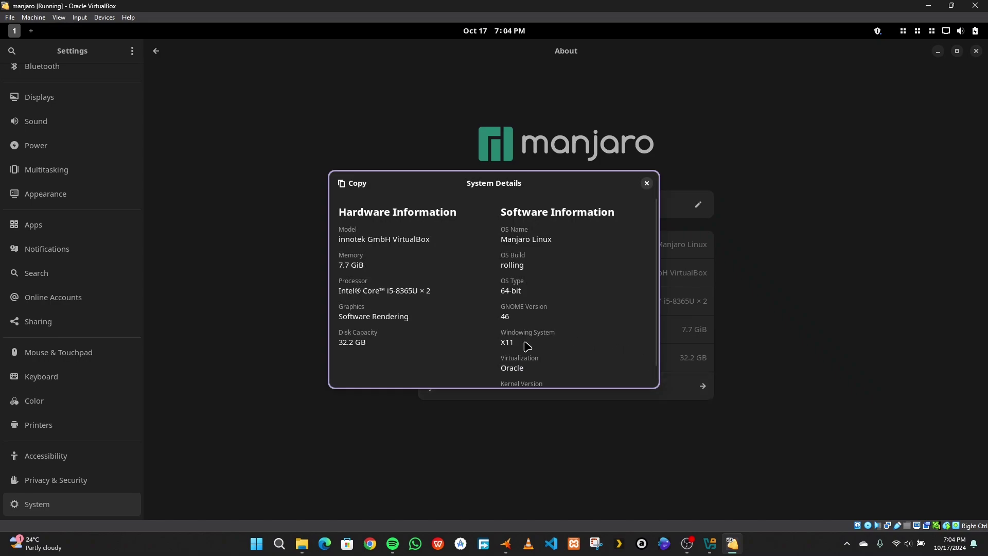
pyautogui.scroll(-1, 525, 341)
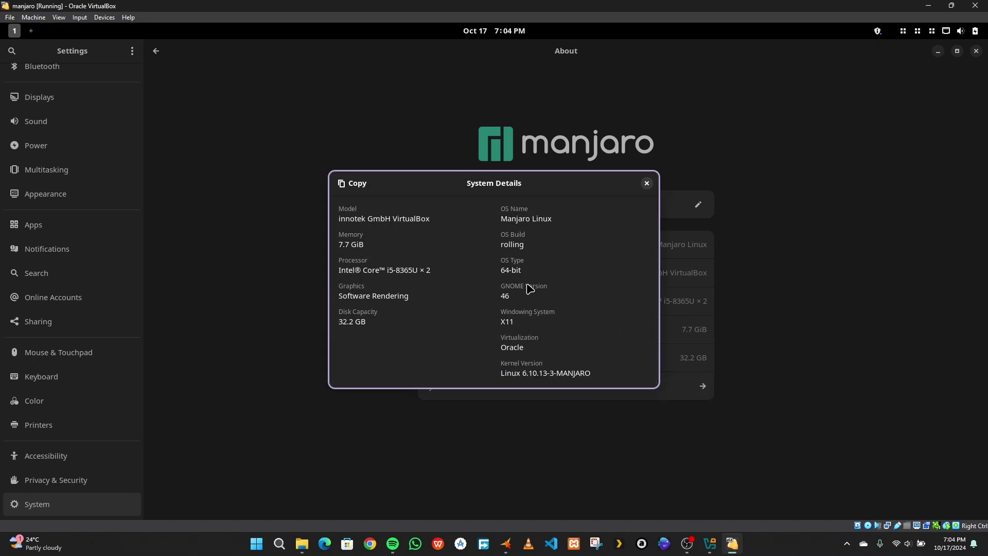
pyautogui.scroll(1, 530, 288)
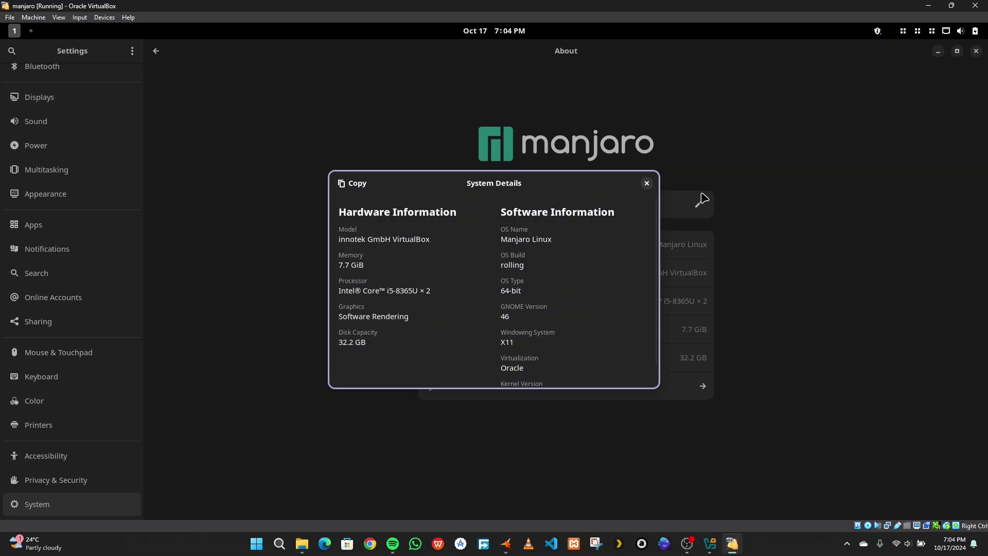
pyautogui.click(646, 183)
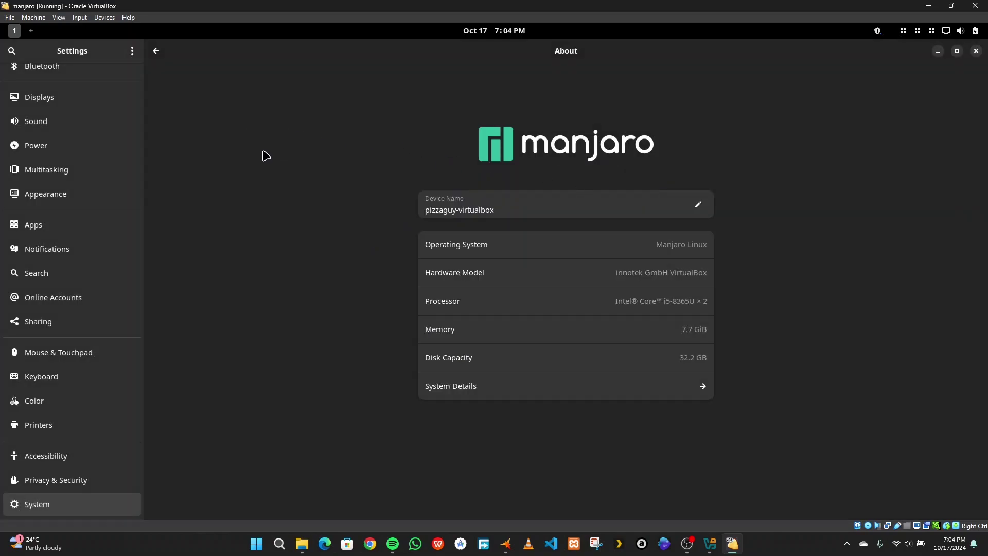
pyautogui.click(976, 52)
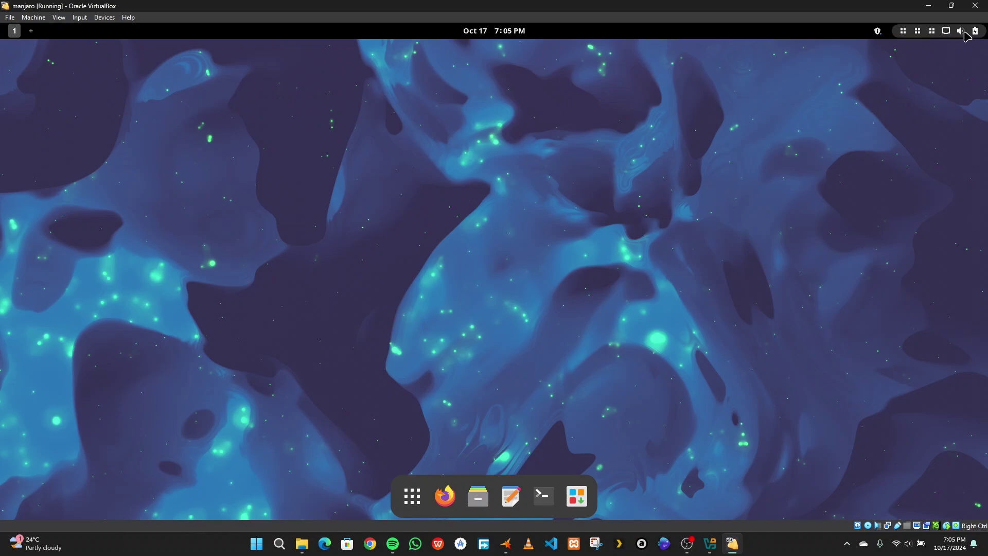
# Power off the Manjaro virtual machine from the quick settings and confirm the shutdown
pyautogui.click(965, 33)
pyautogui.click(964, 62)
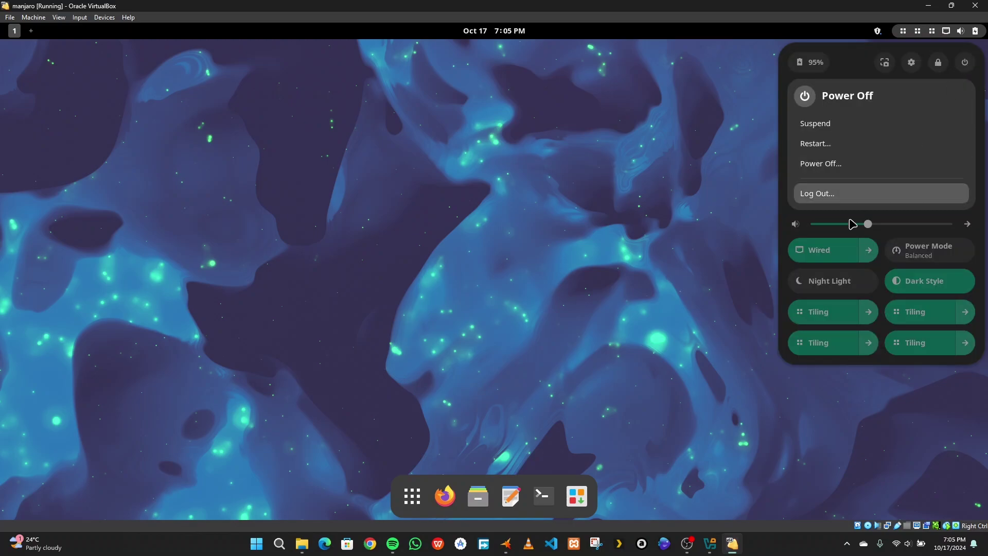
pyautogui.click(840, 169)
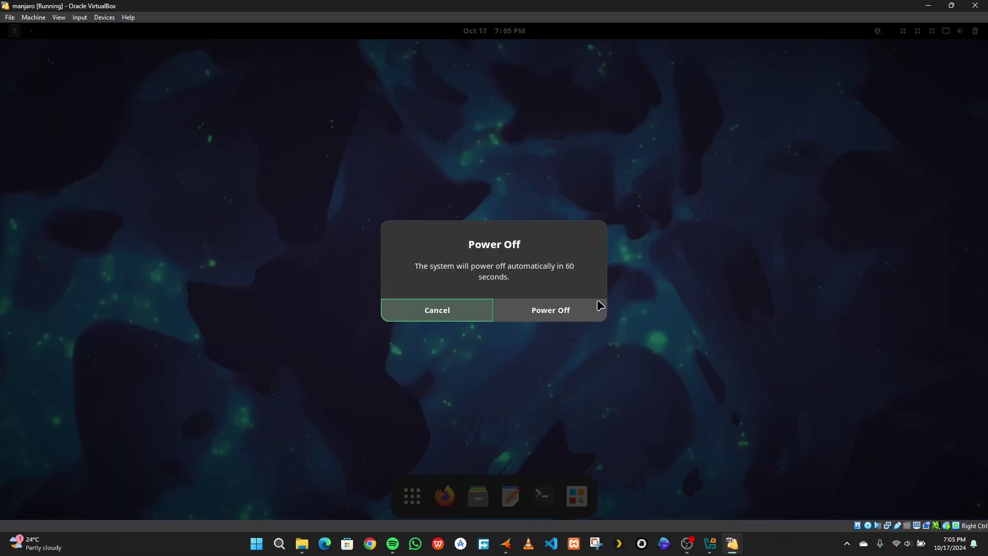
pyautogui.click(575, 318)
pyautogui.moveTo(691, 547)
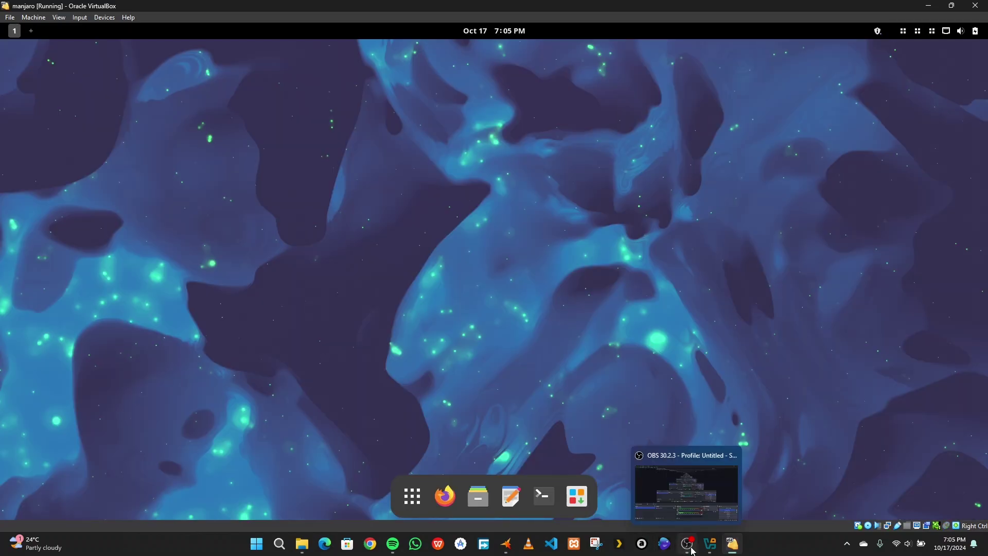